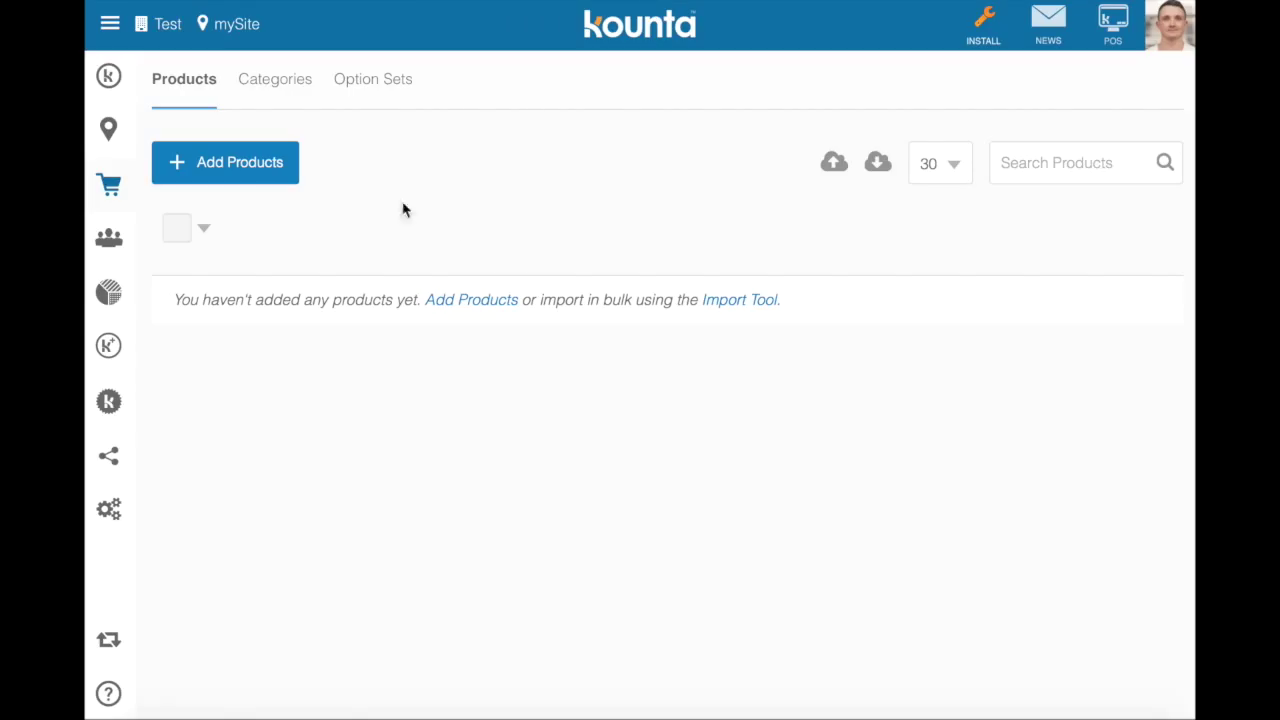
Add a product named "burger combo" in the deals category with a price of $10
click(189, 170)
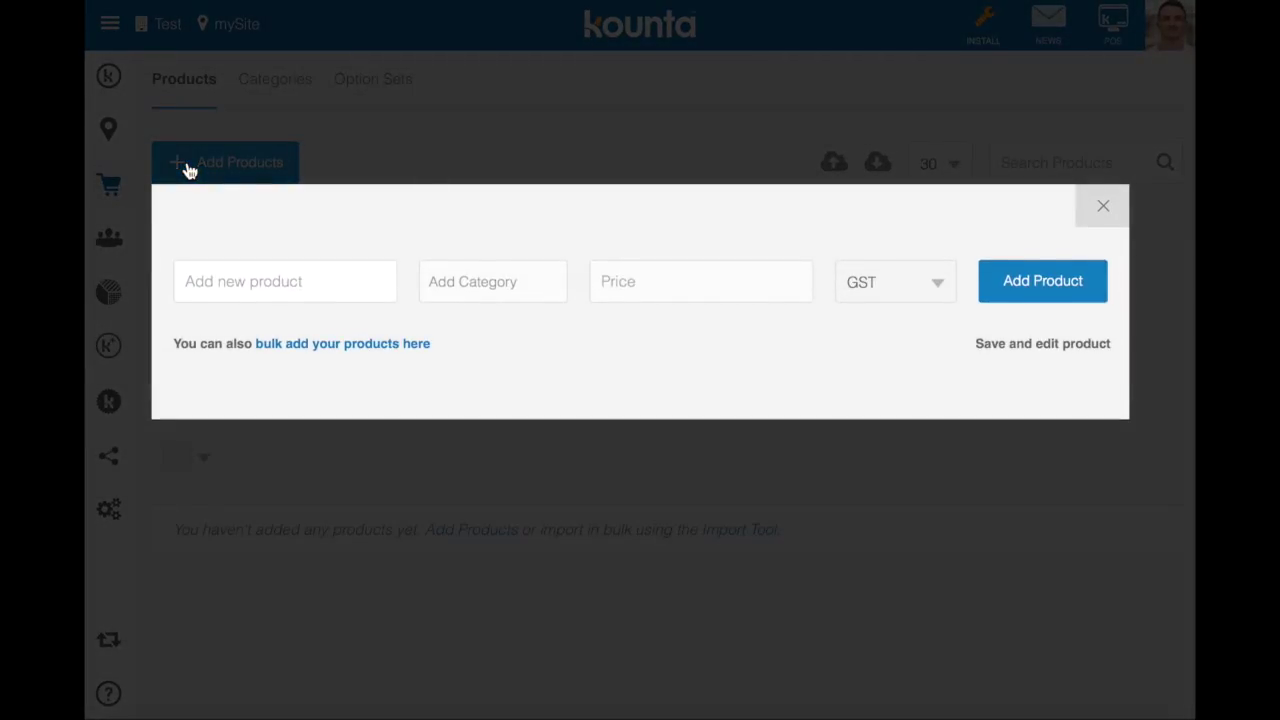
text(bur)
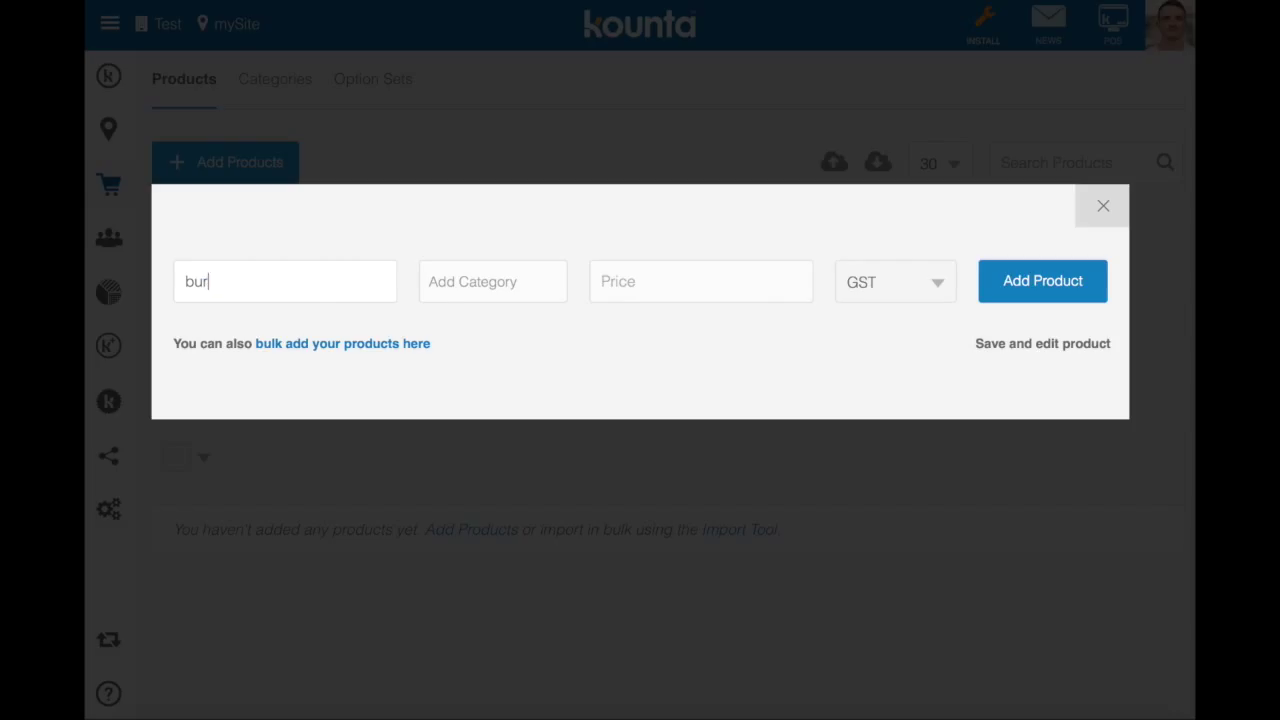
text(ger combo)
click(490, 274)
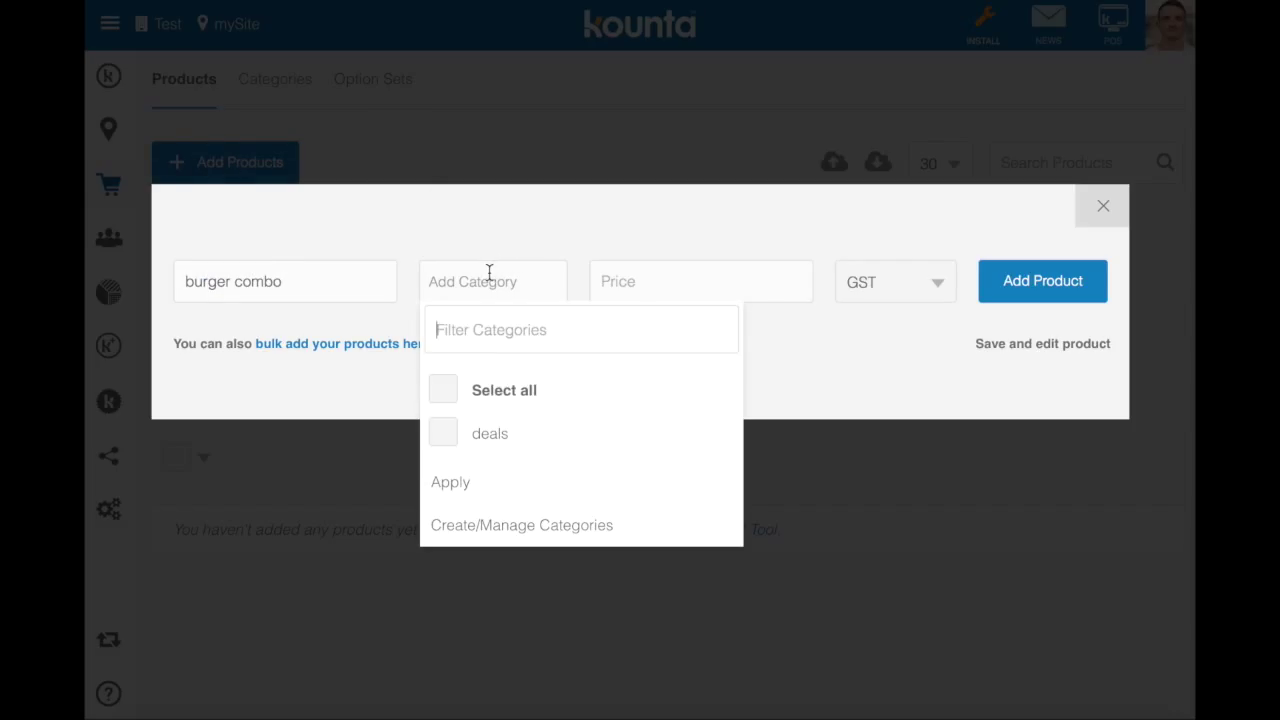
click(443, 433)
click(686, 277)
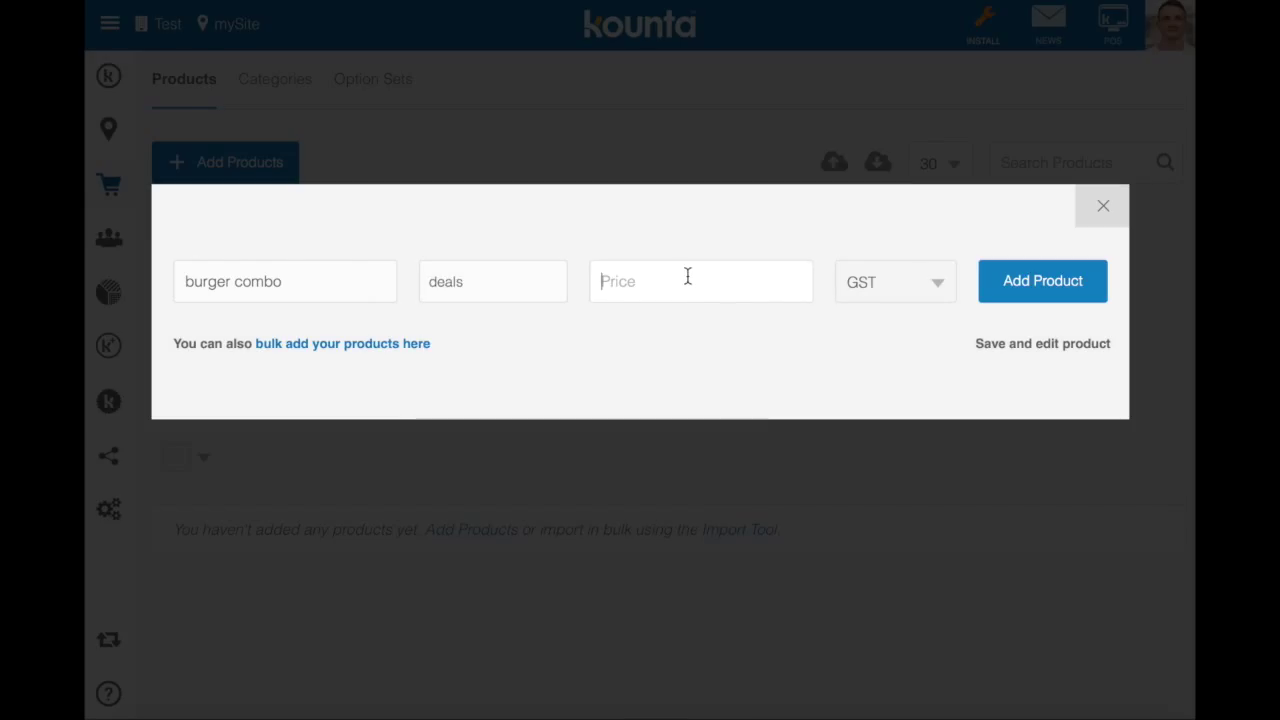
text(10)
click(1077, 283)
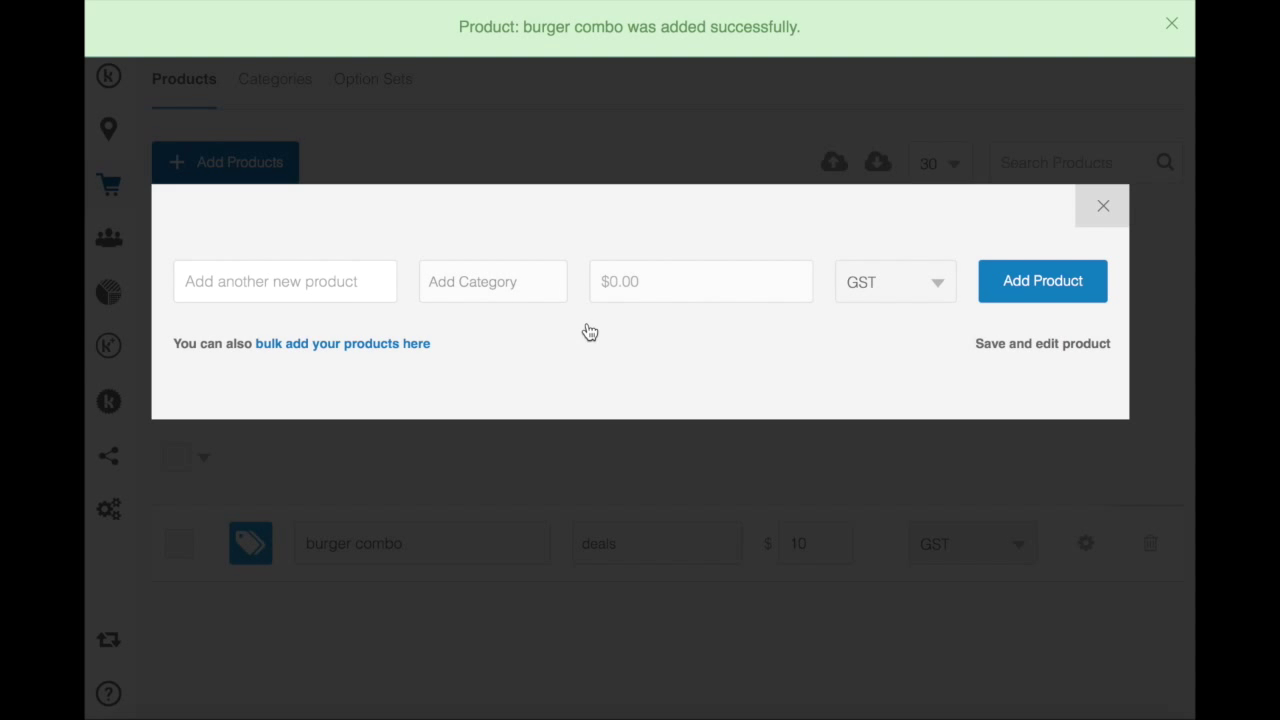
click(1110, 210)
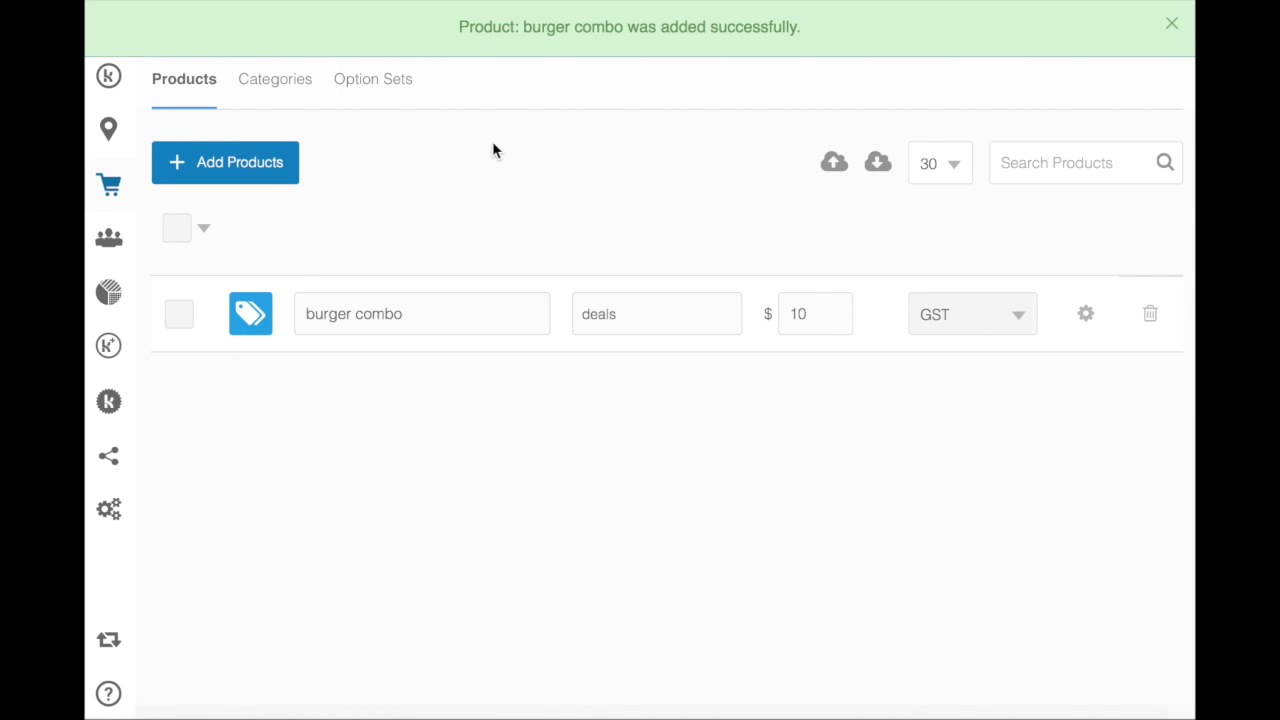
Create a new option set named "Sides"
click(390, 98)
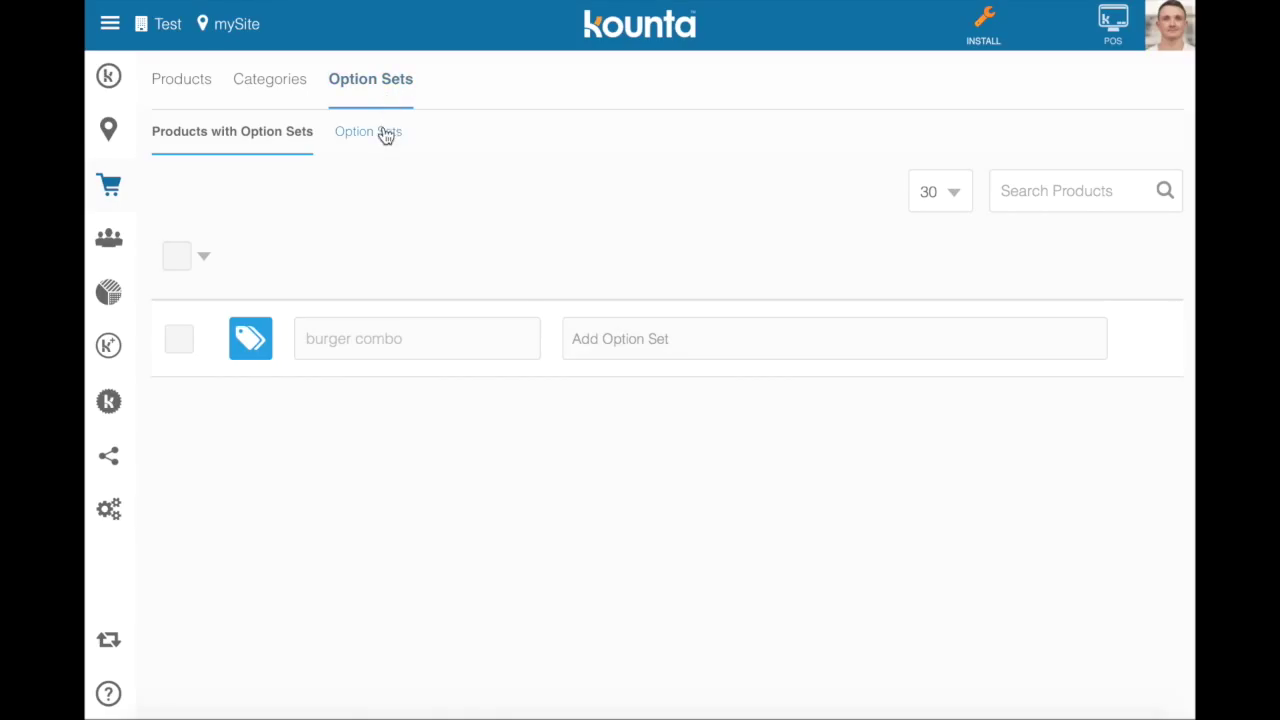
click(379, 136)
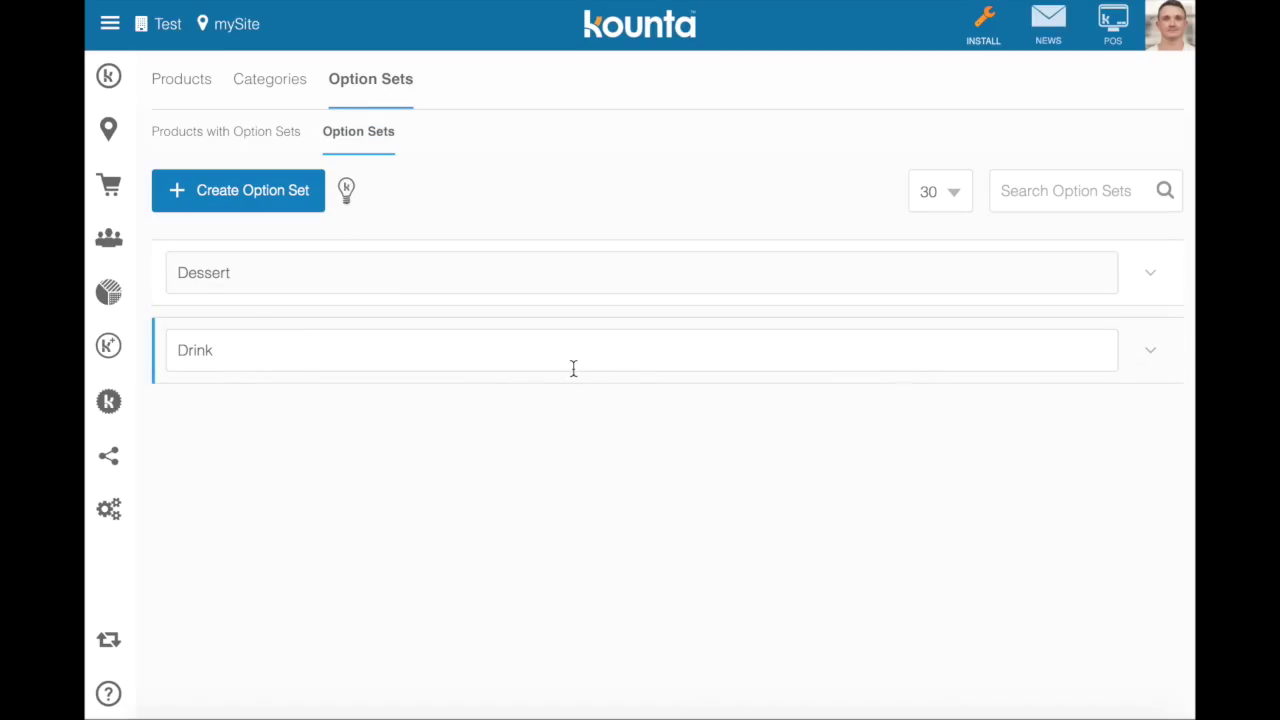
click(236, 200)
text(Sides)
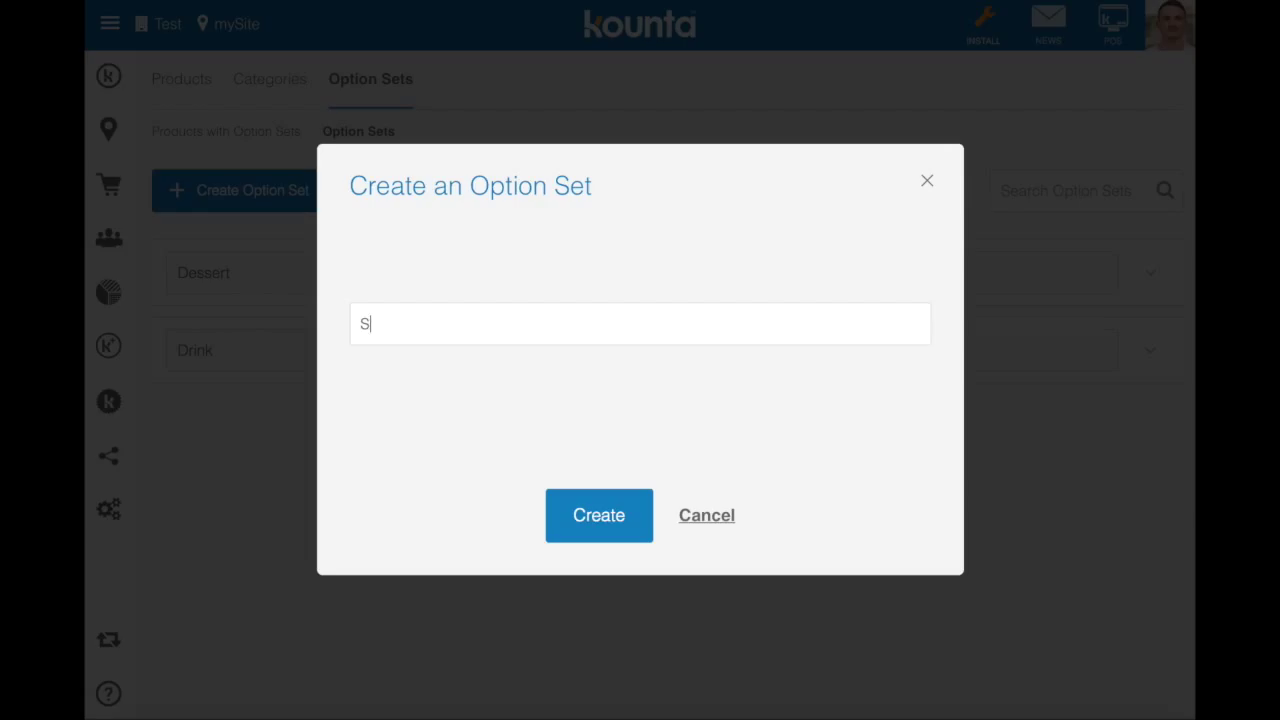
click(612, 520)
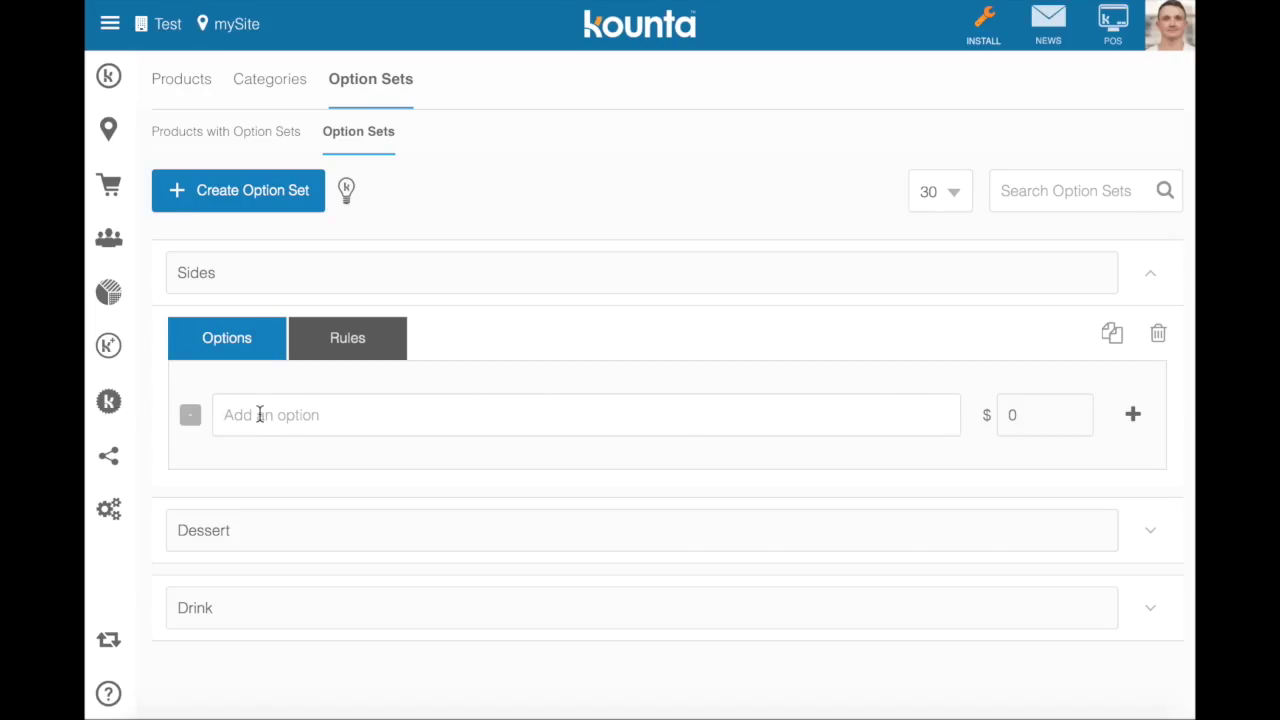
Add the options mash, chips and salad to the Sides option set
text(mash)
key(Return)
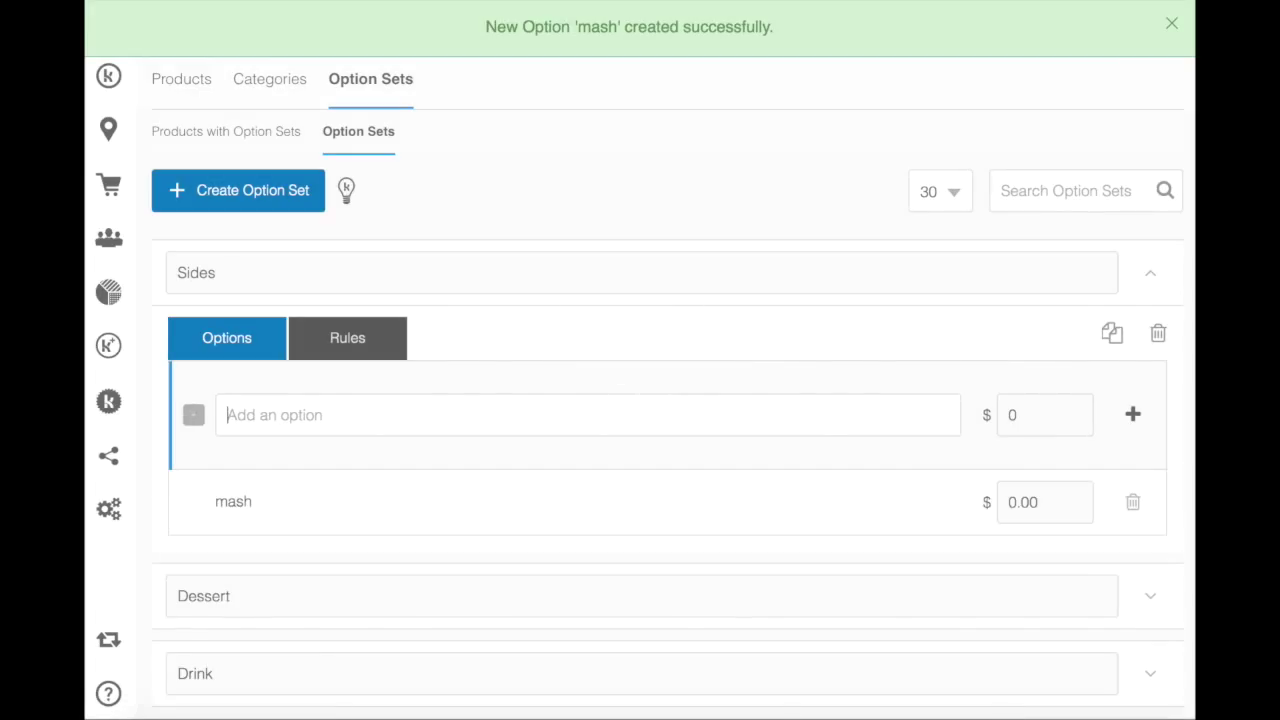
text(chips)
key(Return)
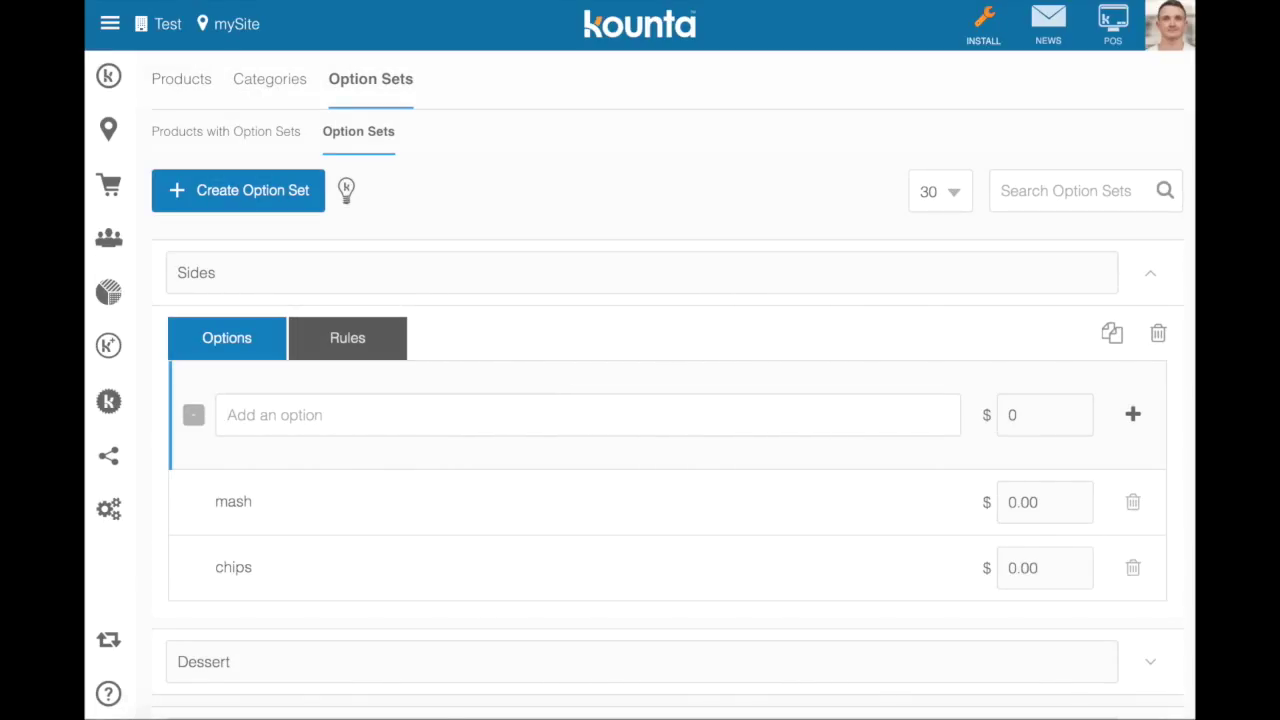
text(salad)
key(Return)
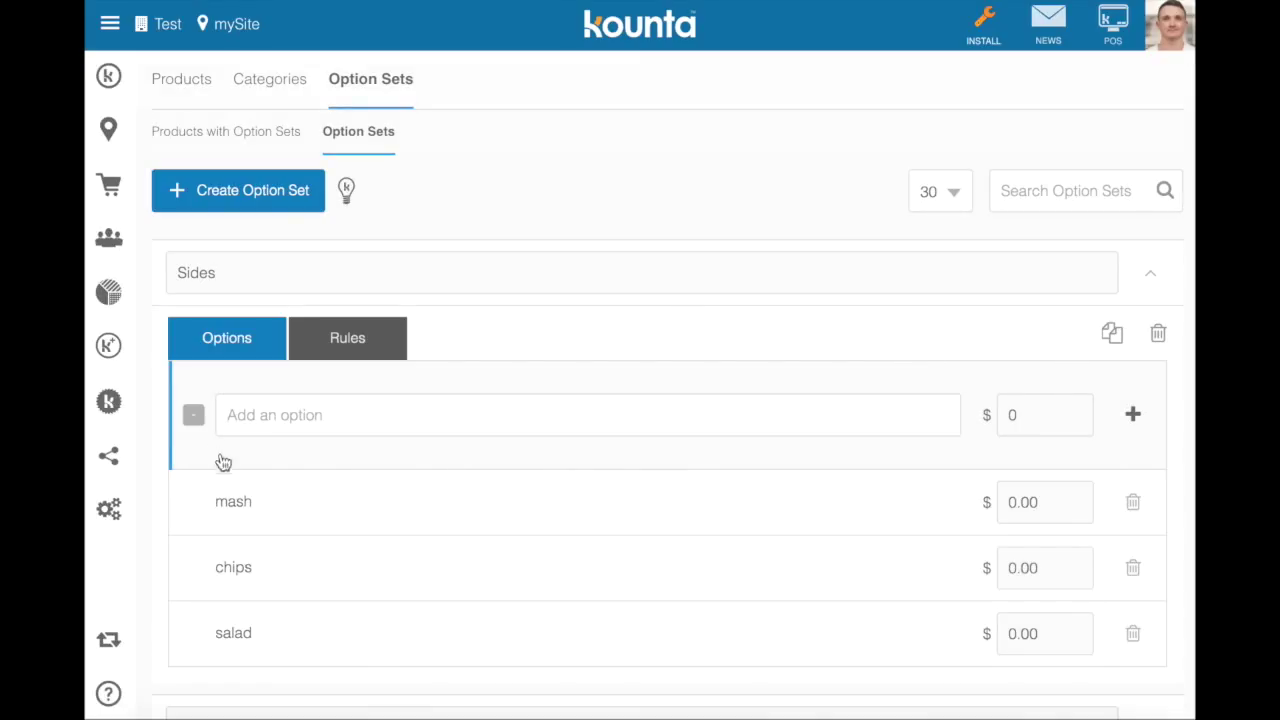
Set the Sides rules to minimum selection 1 and maximum selection 1, with option prefixes shown, and collapse the set
click(366, 343)
click(258, 419)
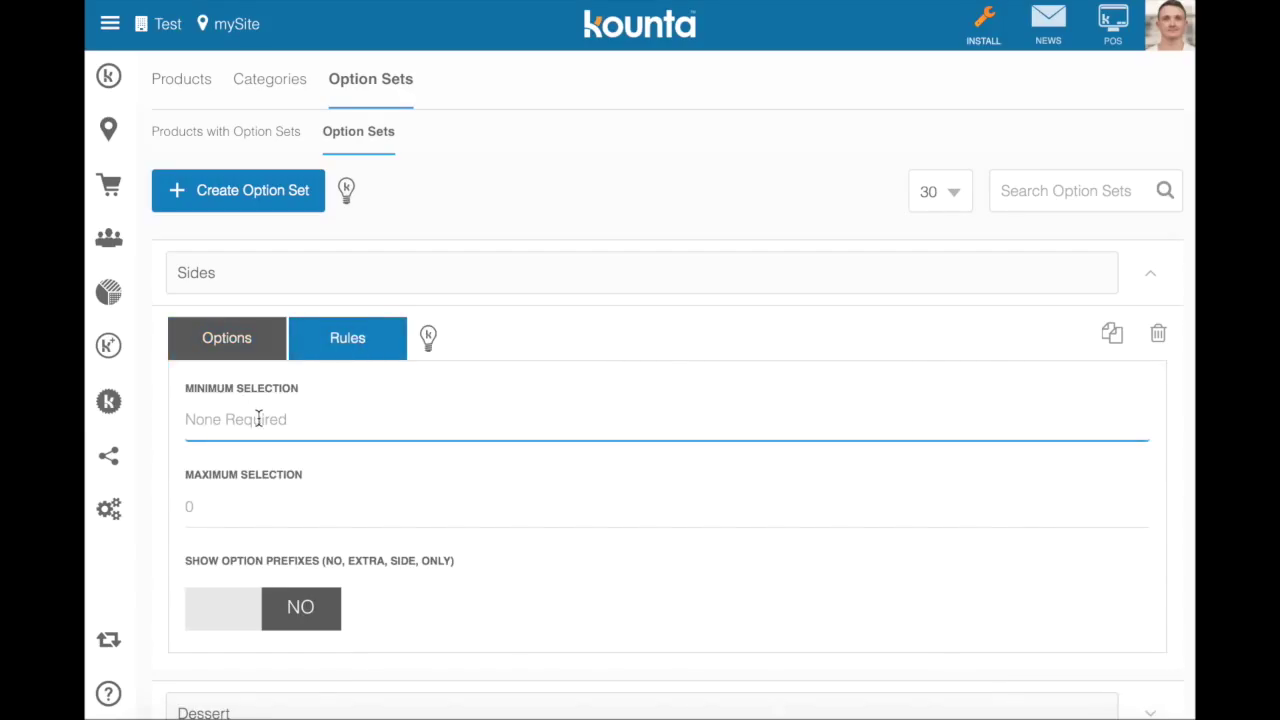
text(1)
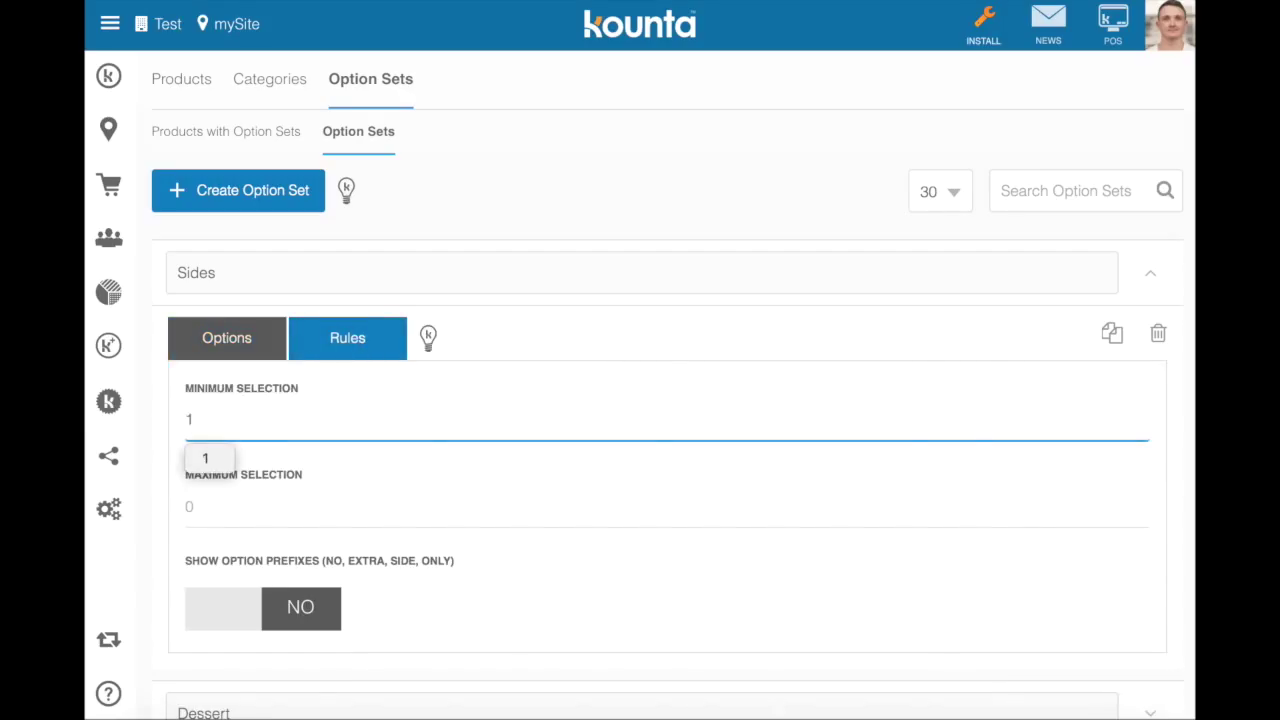
click(238, 503)
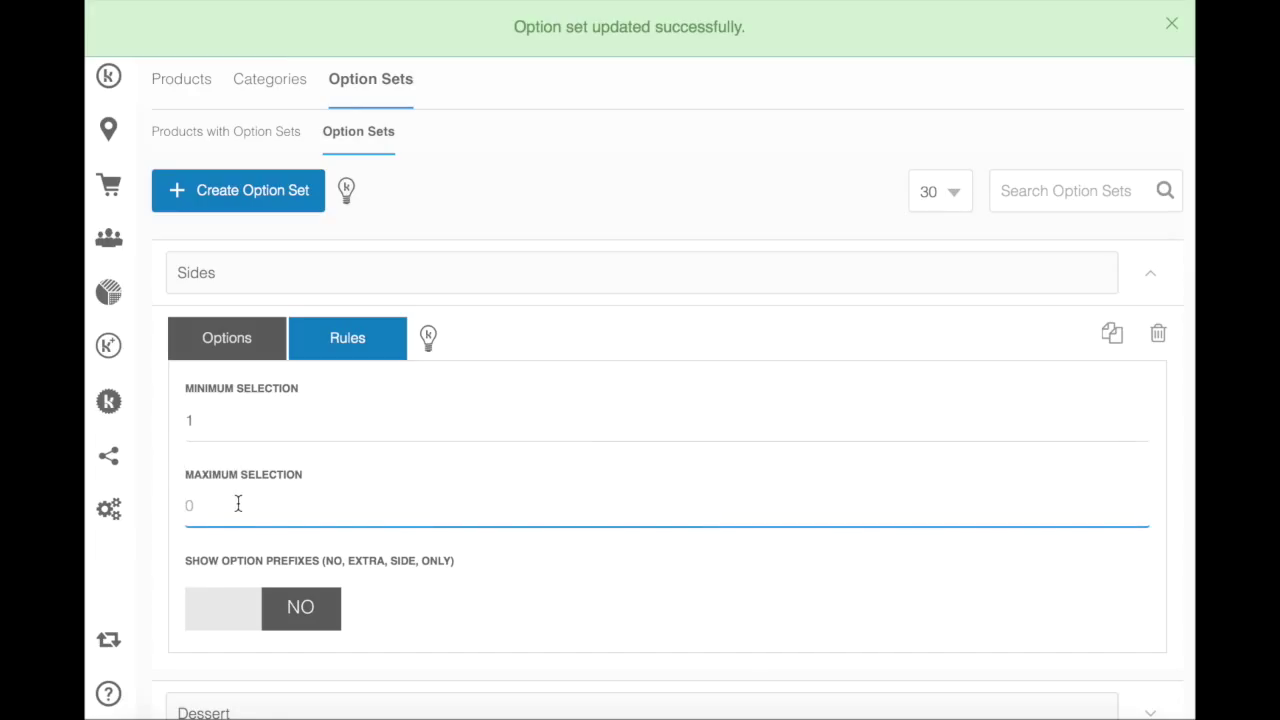
text(1)
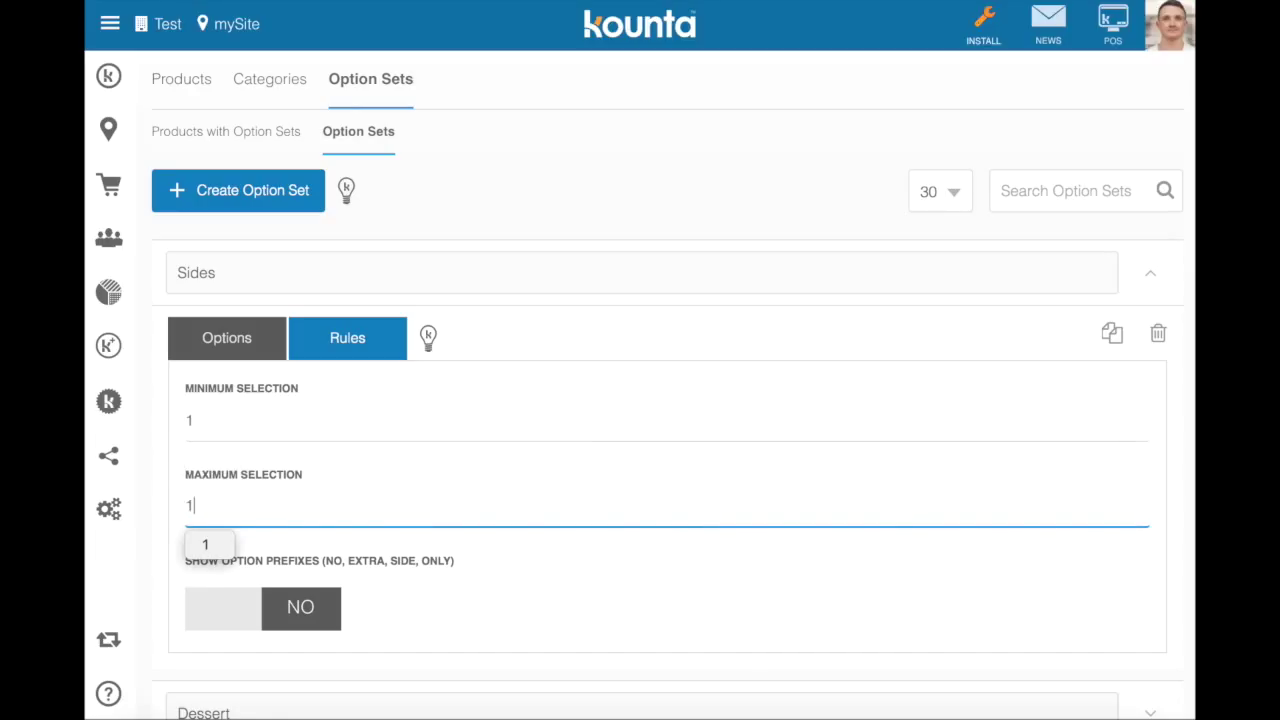
click(546, 600)
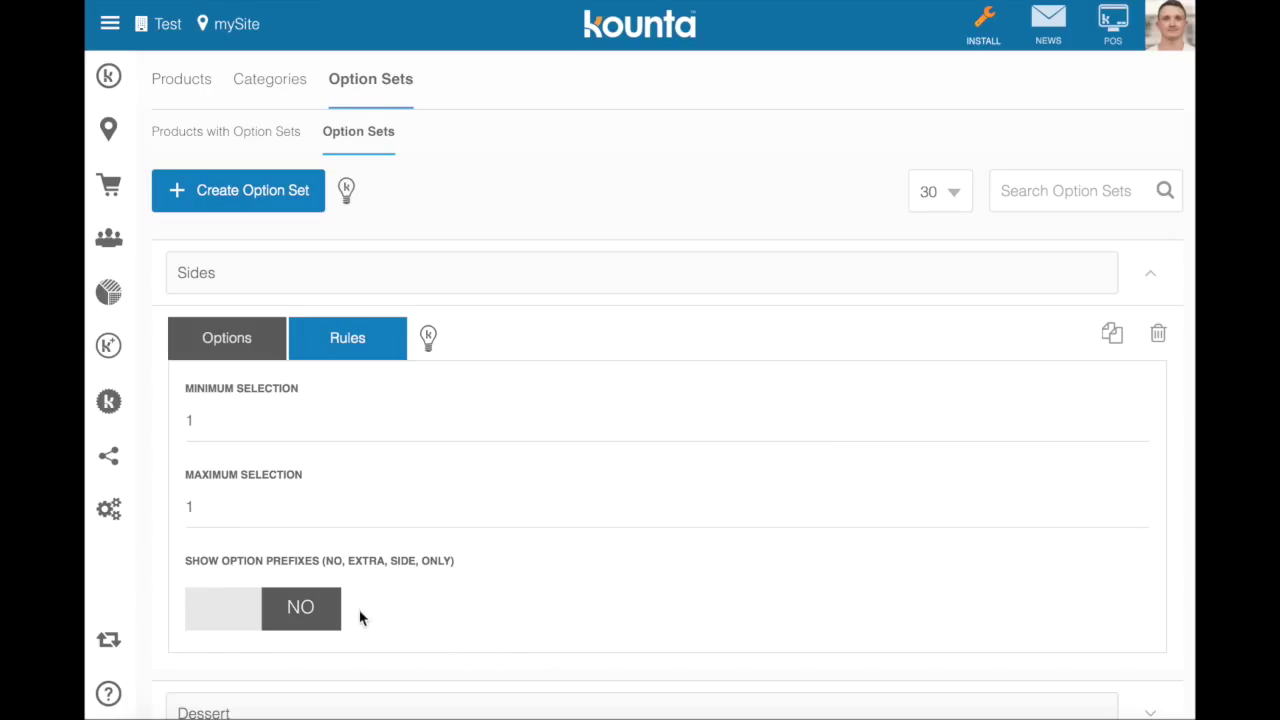
click(241, 622)
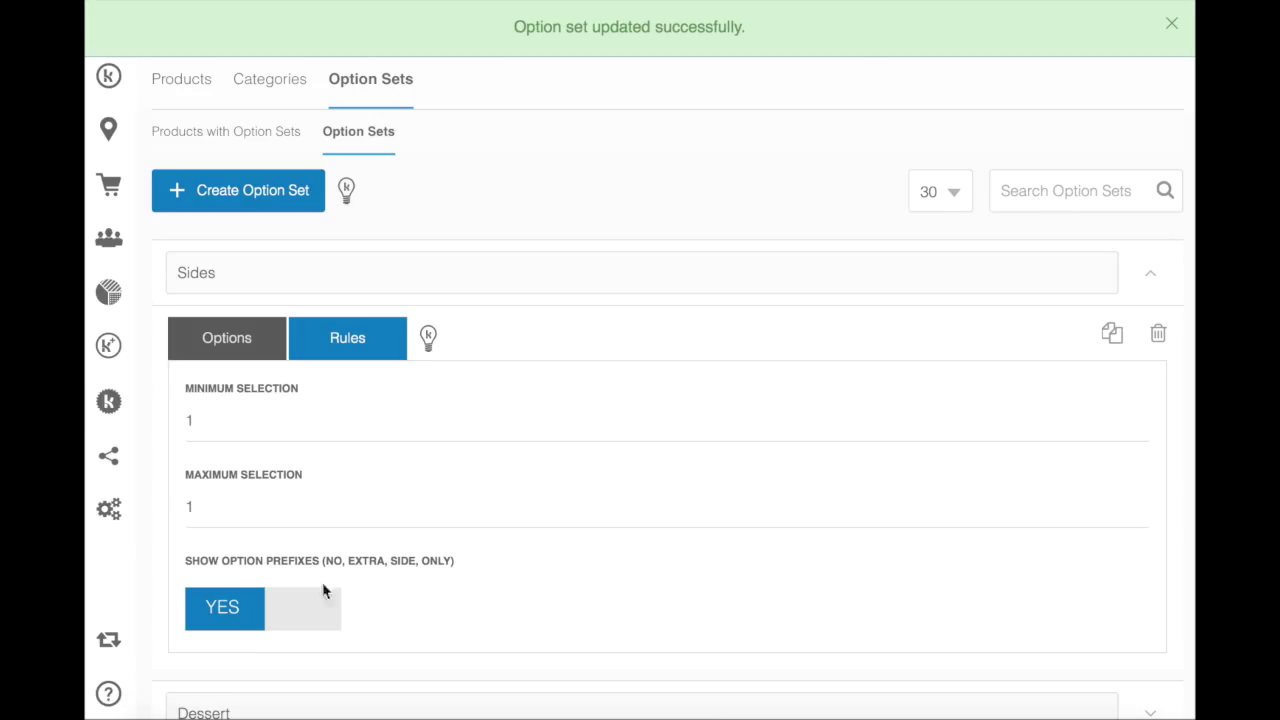
click(1147, 283)
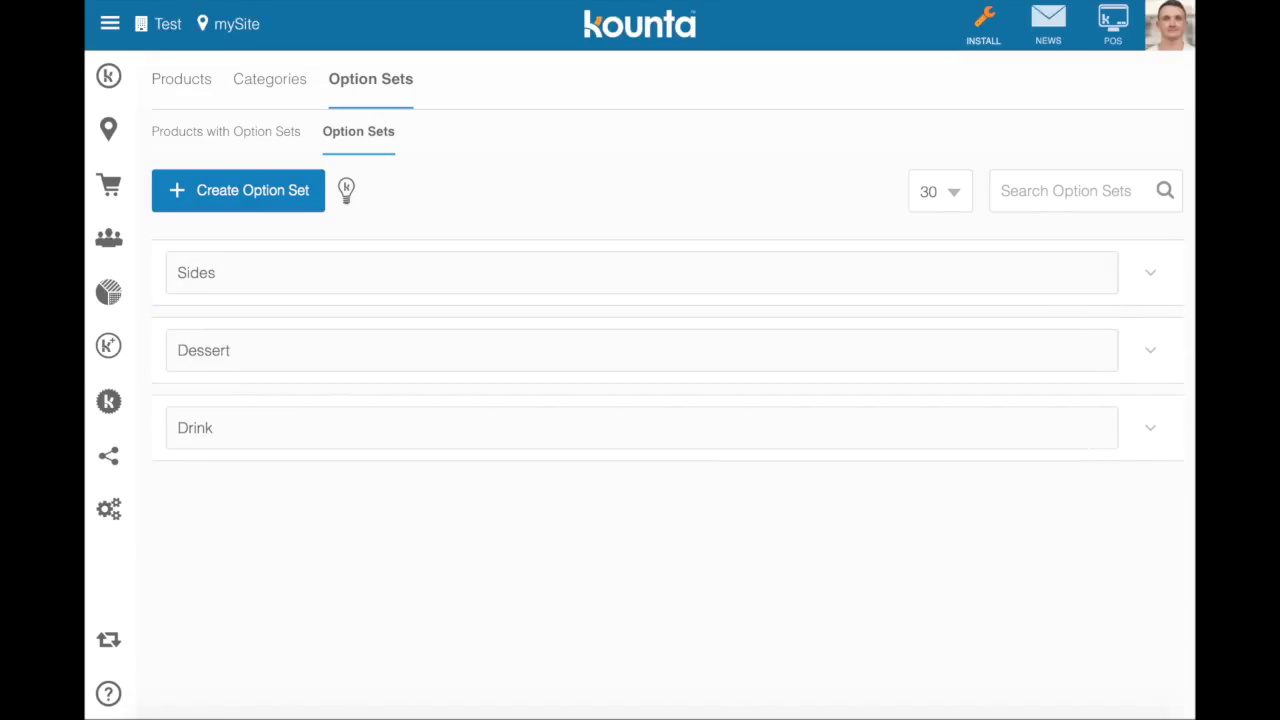
Add the options cupcake and fruit to the Dessert option set
click(1150, 358)
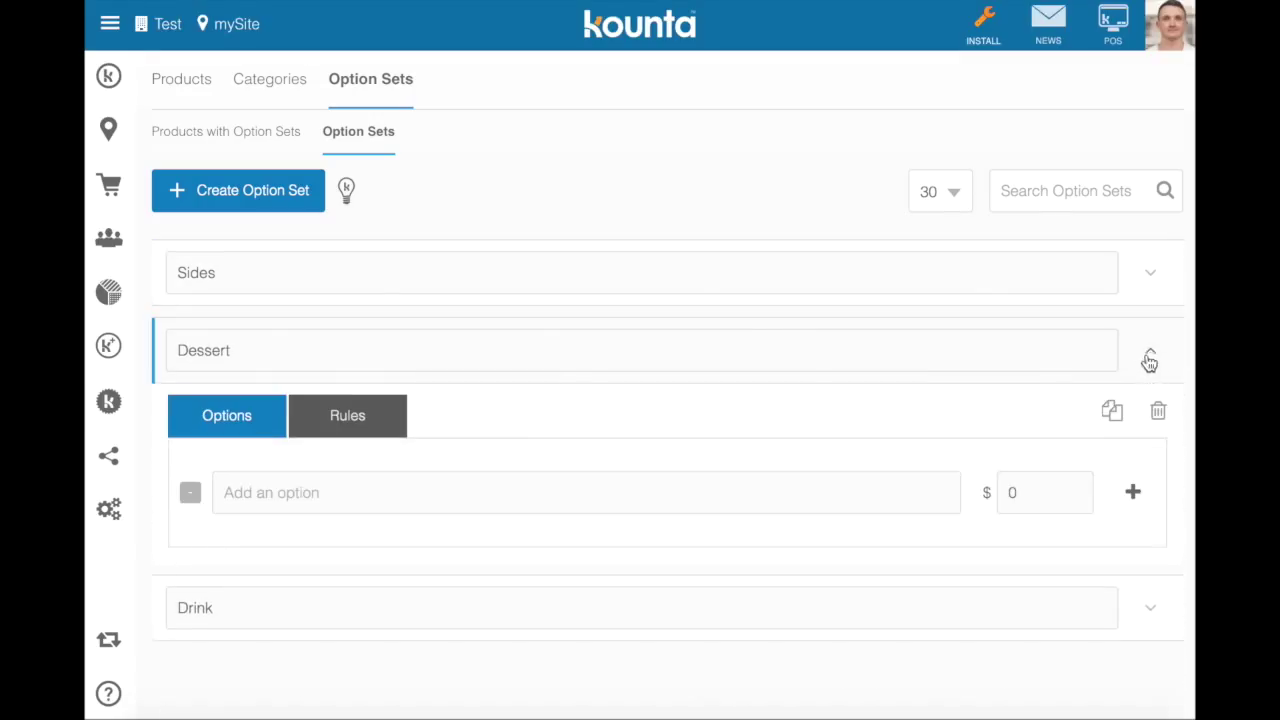
click(283, 493)
text(cupcake)
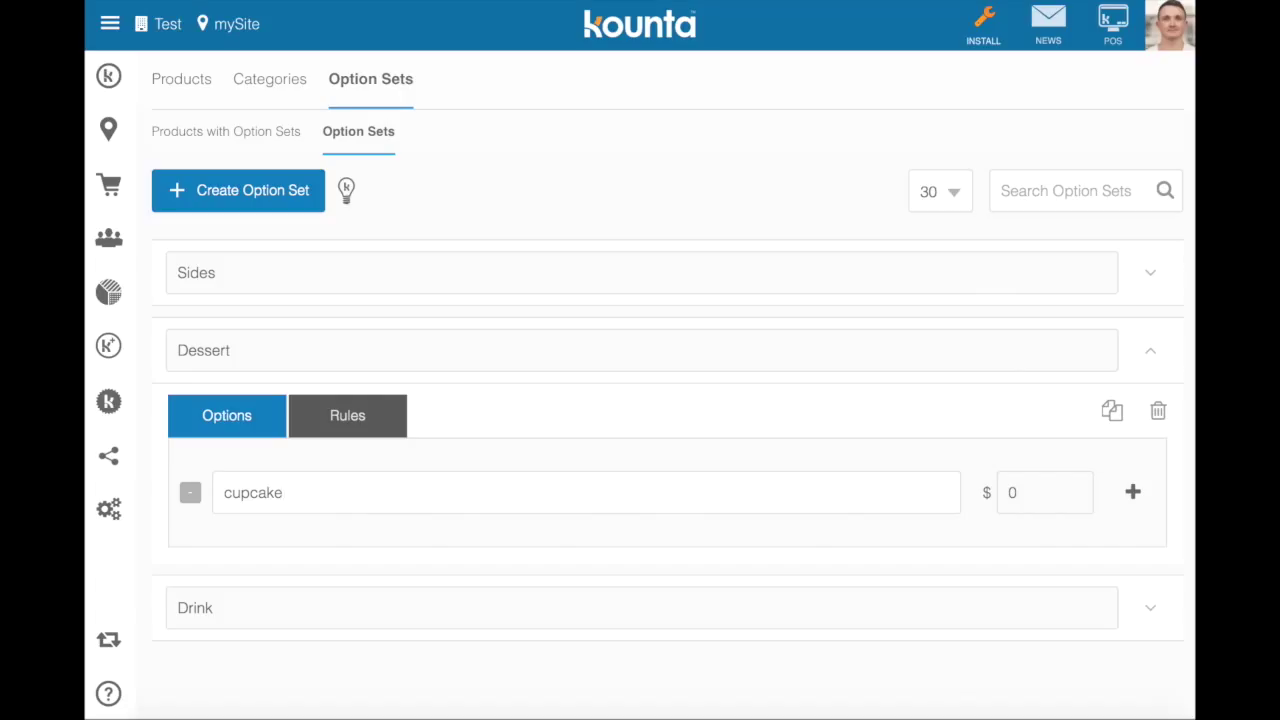
key(Return)
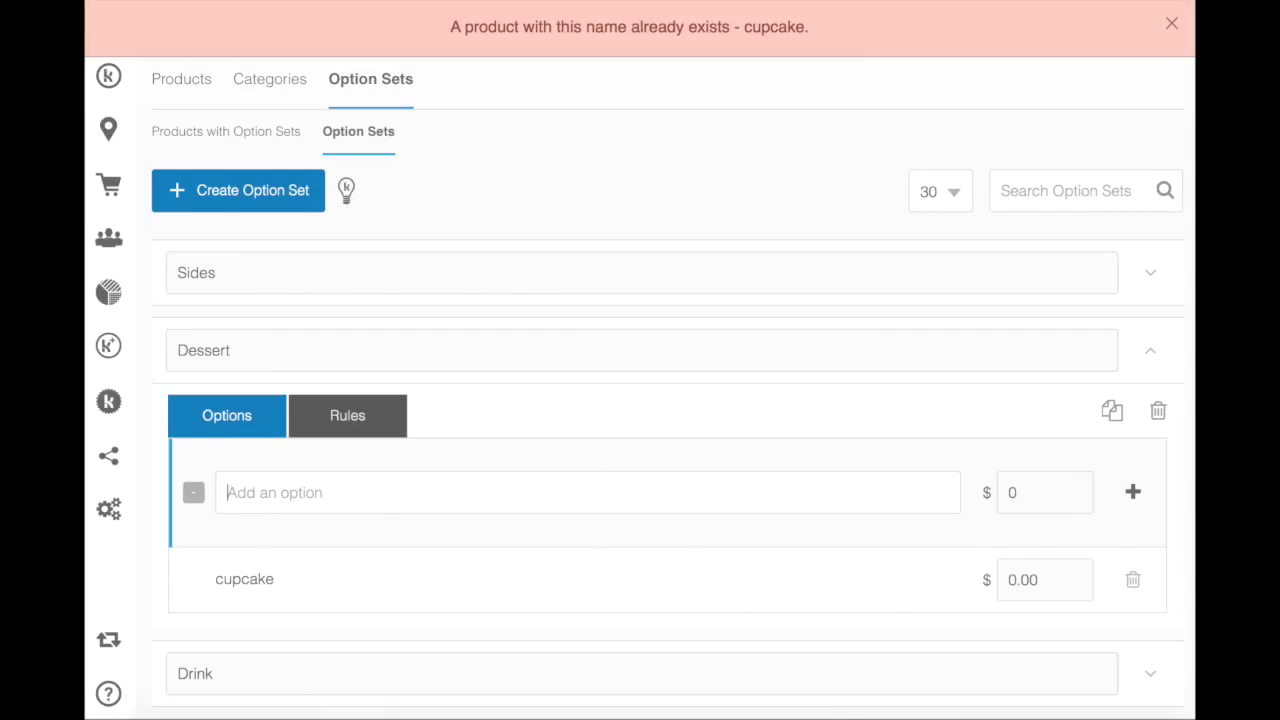
text(fruit)
key(Return)
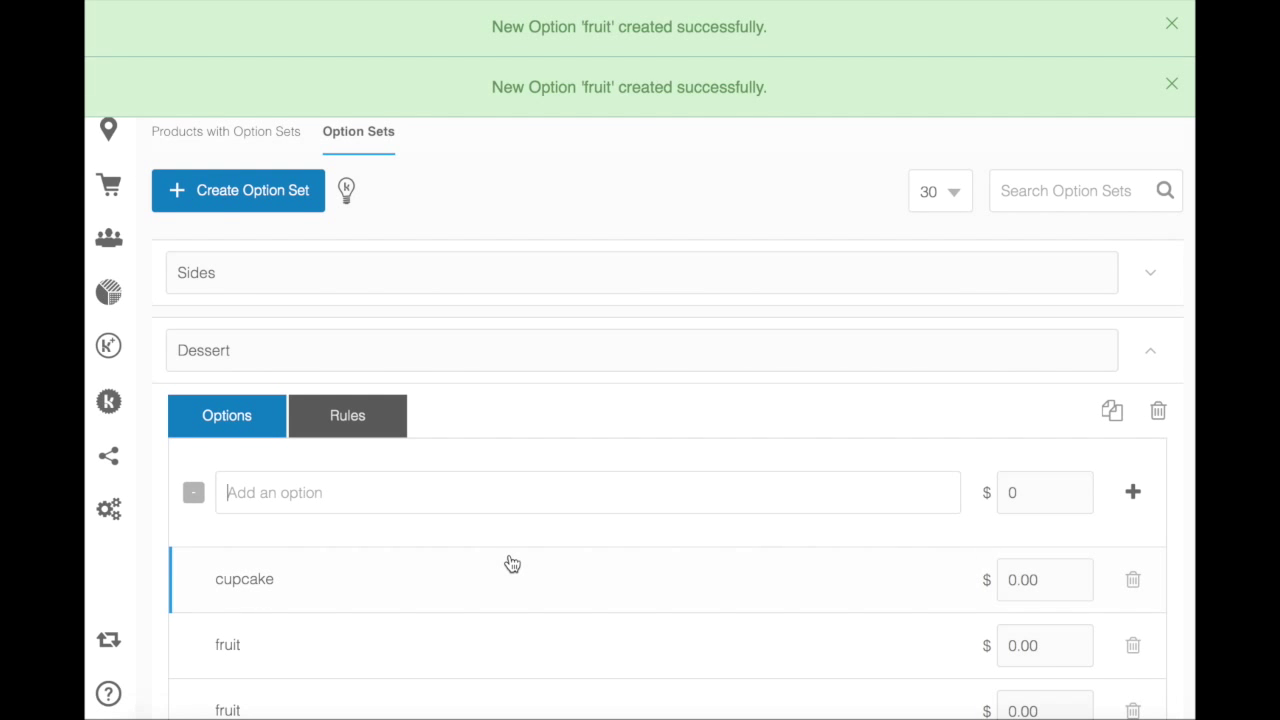
Delete the duplicate fruit option from the Dessert option set
scroll(506, 558, down, 2)
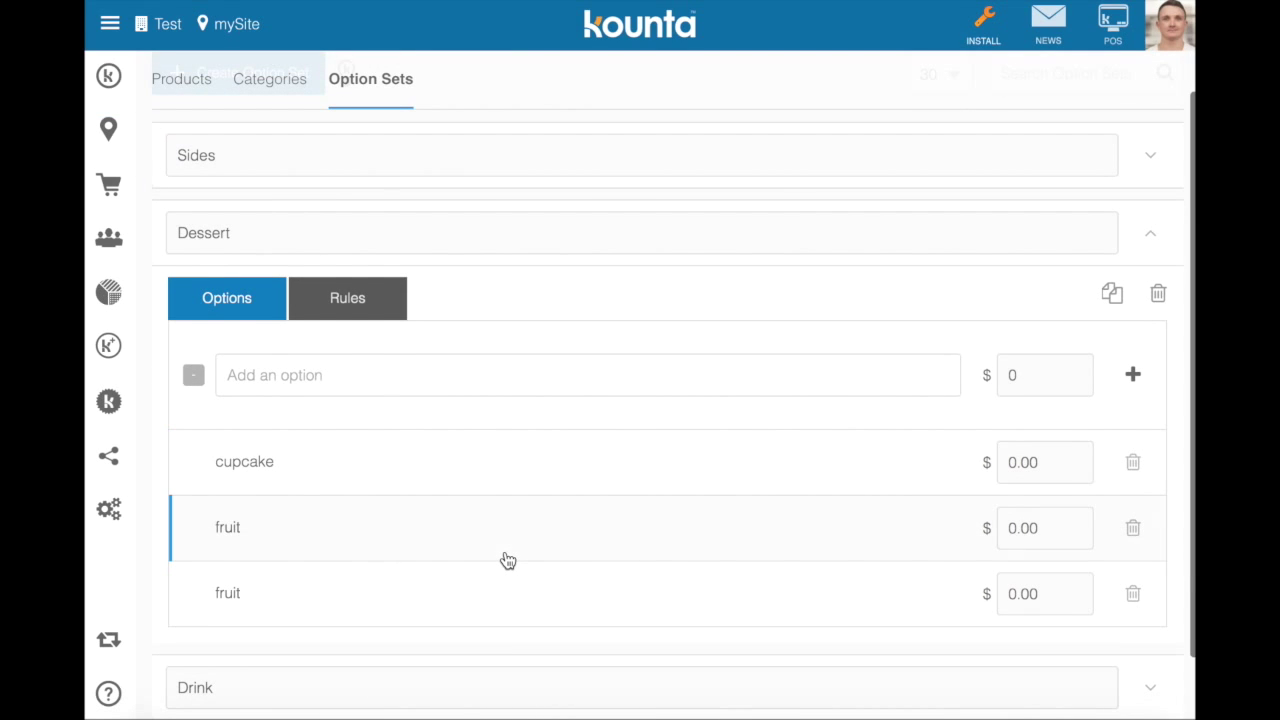
click(1133, 533)
click(596, 516)
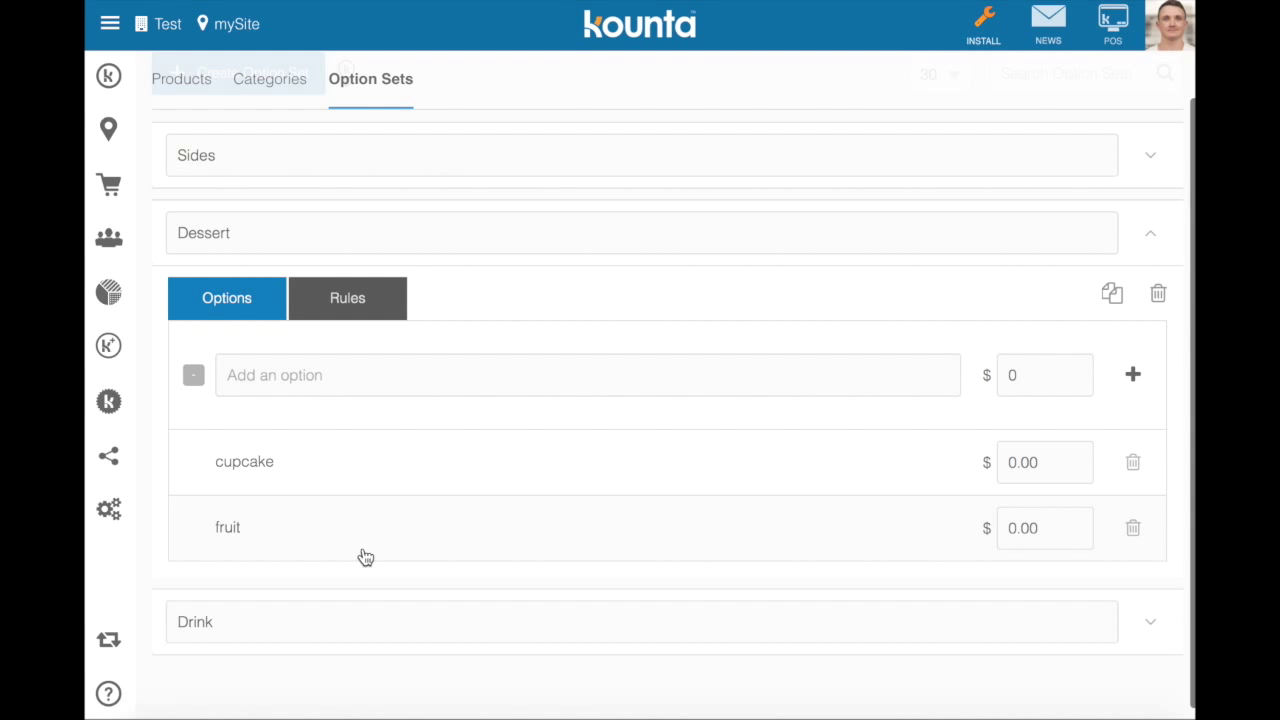
Add the options sprite, coke and fanta to the Drink option set
click(1150, 621)
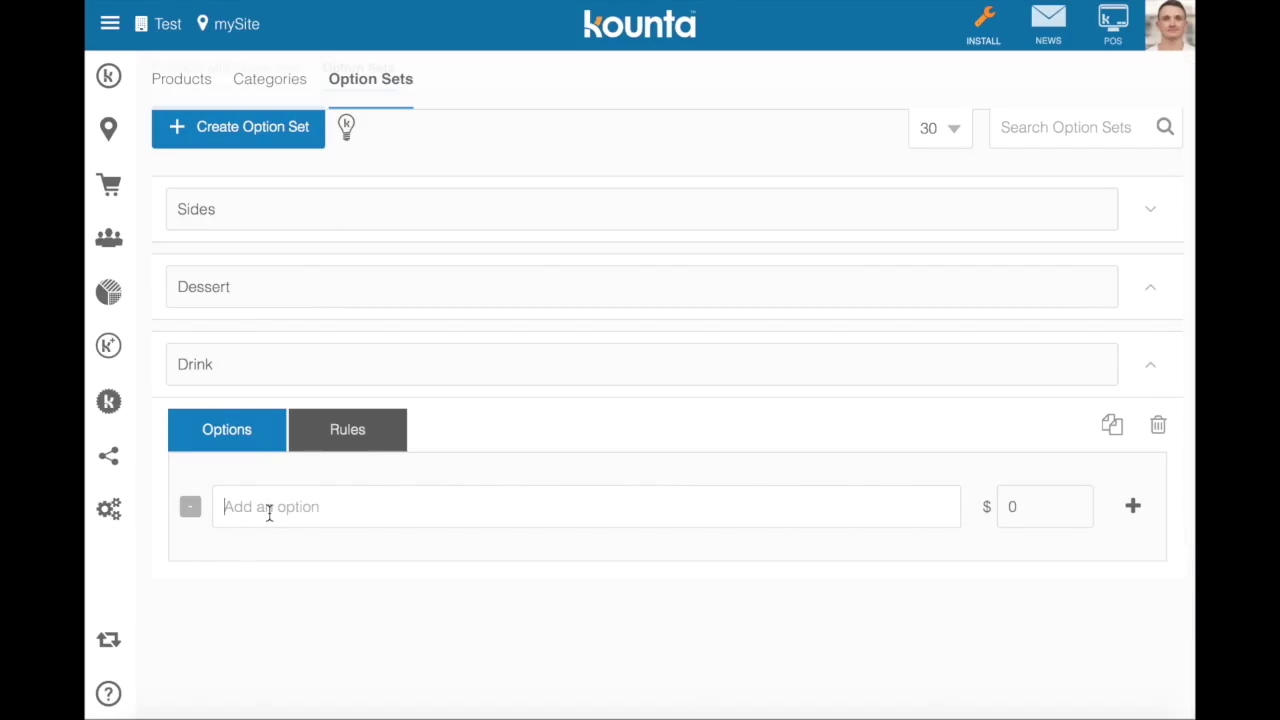
text(sprite)
key(Return)
text(cof)
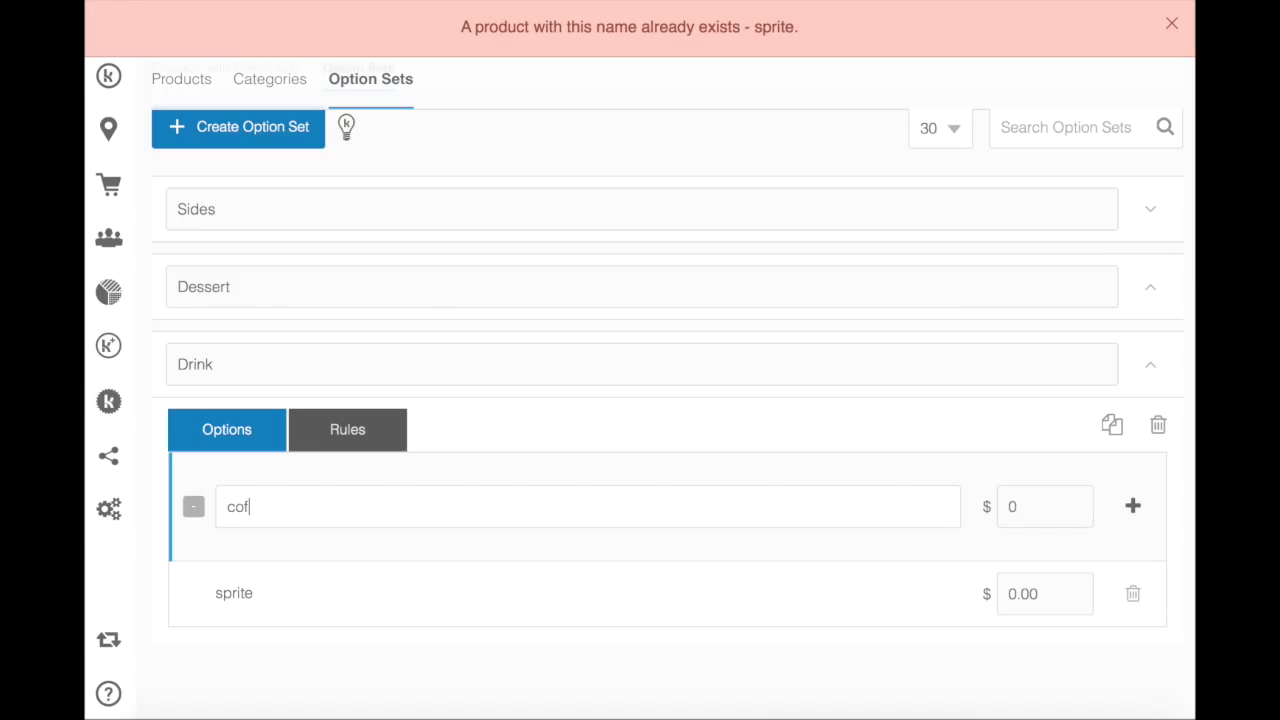
key(BackSpace)
text(ke)
key(Return)
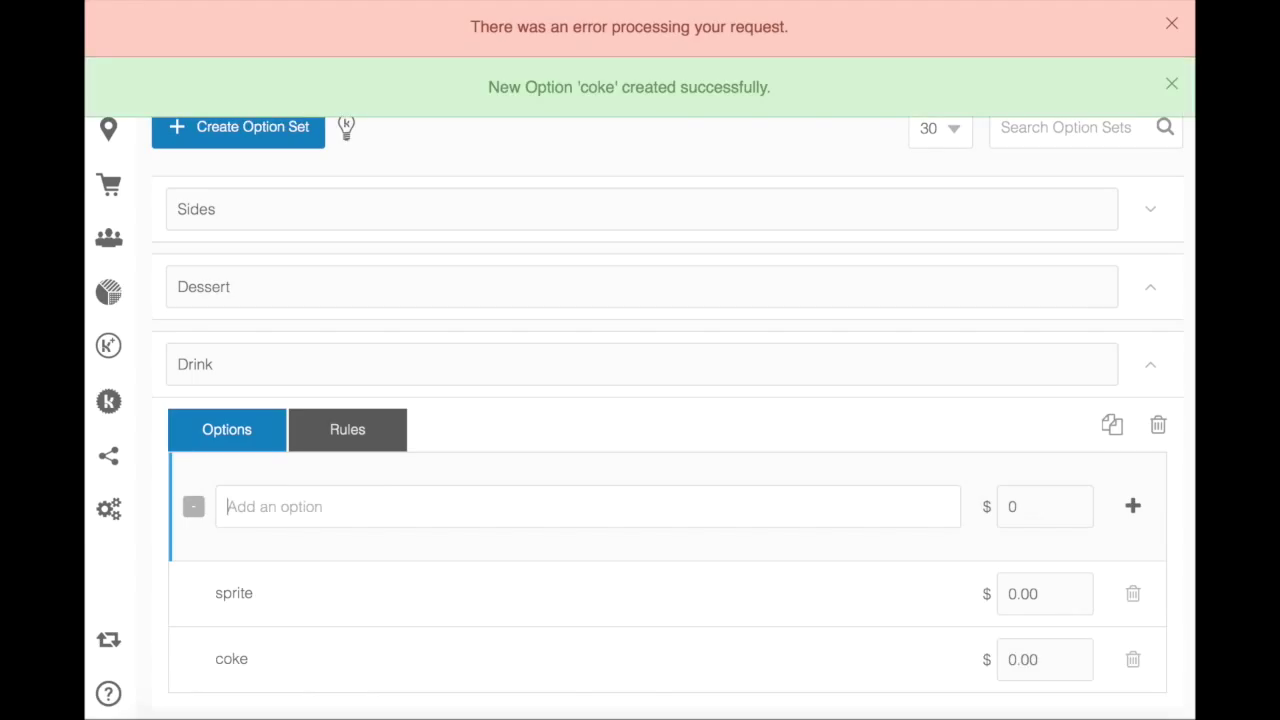
text(fanta)
key(Return)
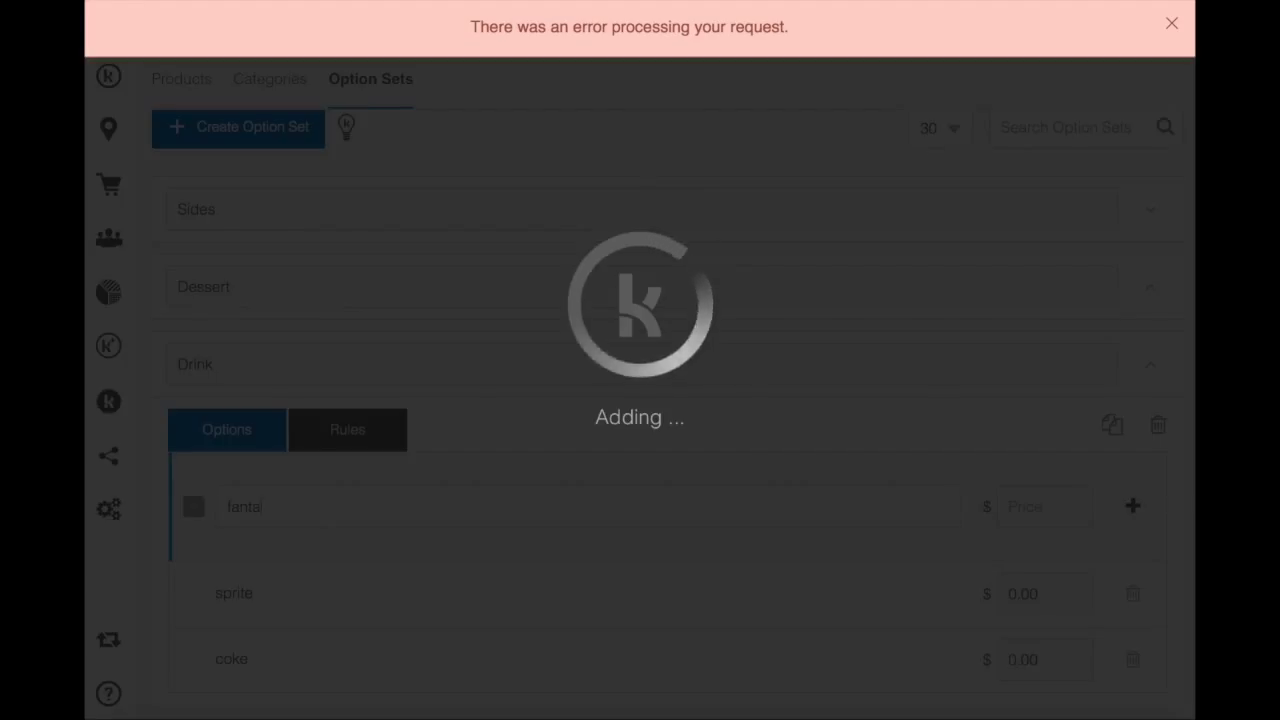
click(1171, 23)
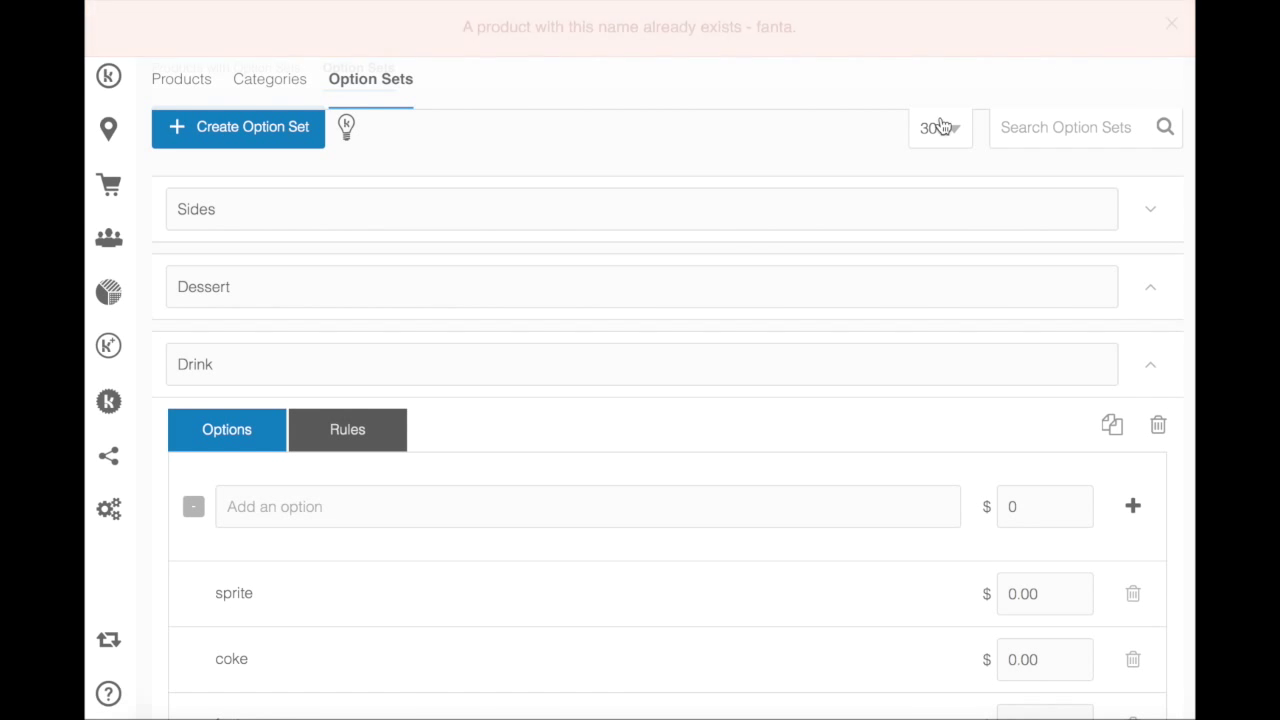
scroll(529, 572, down, 2)
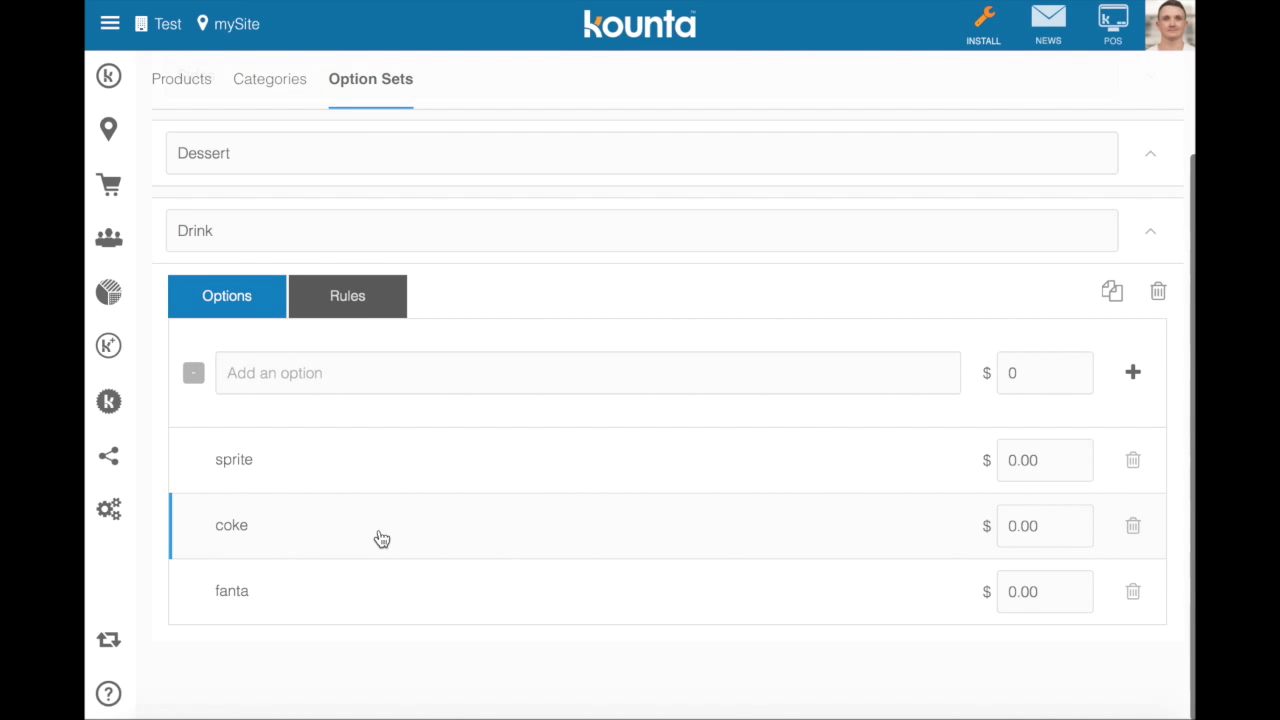
scroll(574, 351, up, 1)
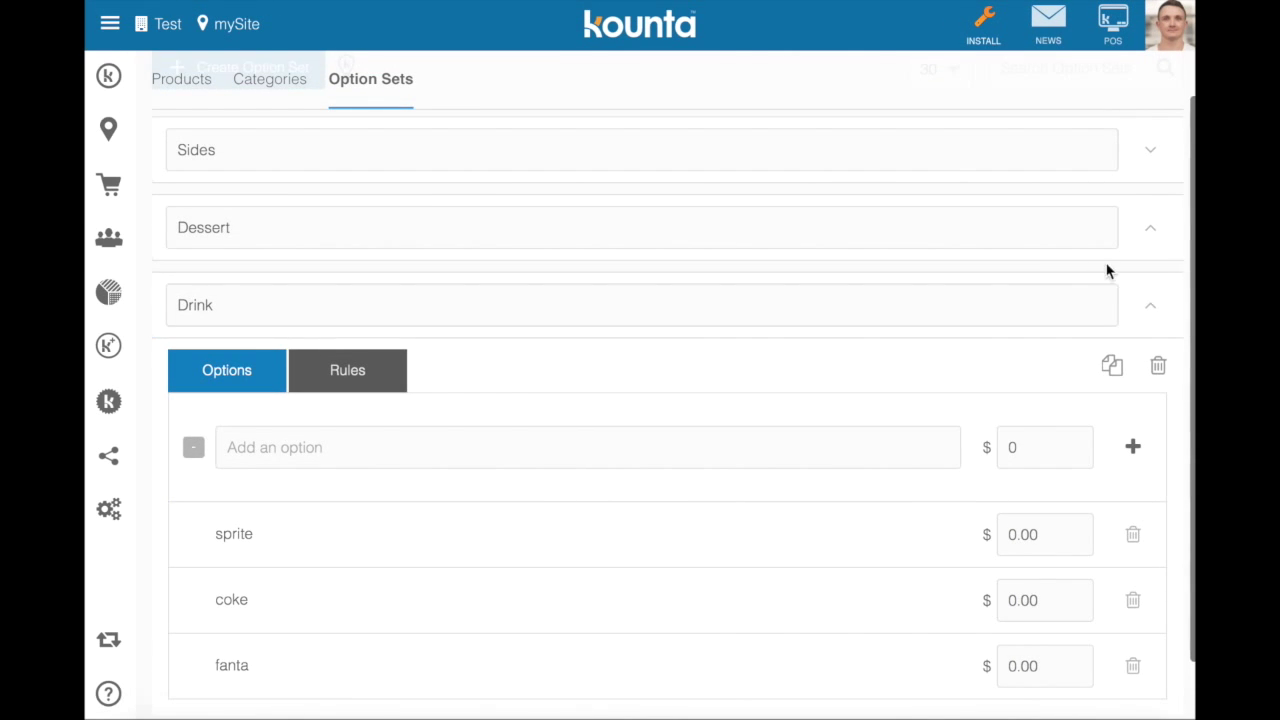
Check the minimum and maximum selection rules of the Dessert and Drink option sets, collapsing each set after viewing it
click(1145, 240)
click(358, 366)
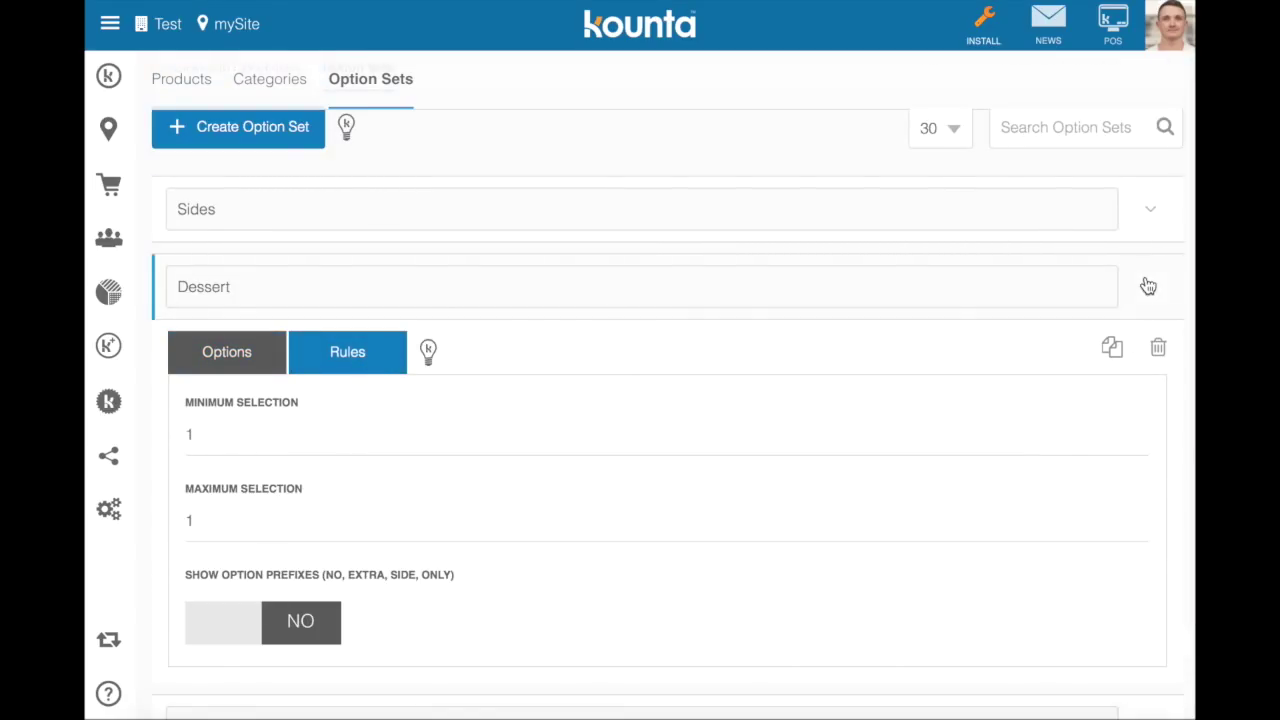
click(1148, 287)
click(1150, 366)
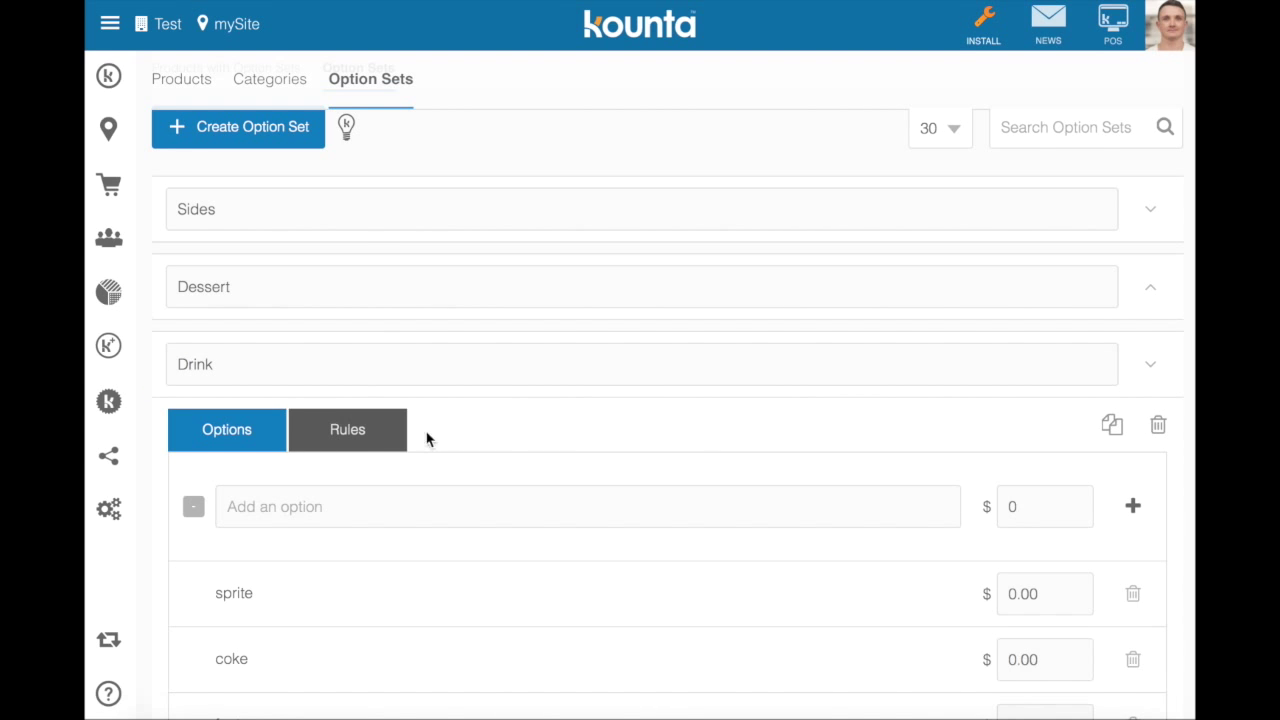
click(375, 442)
click(1150, 364)
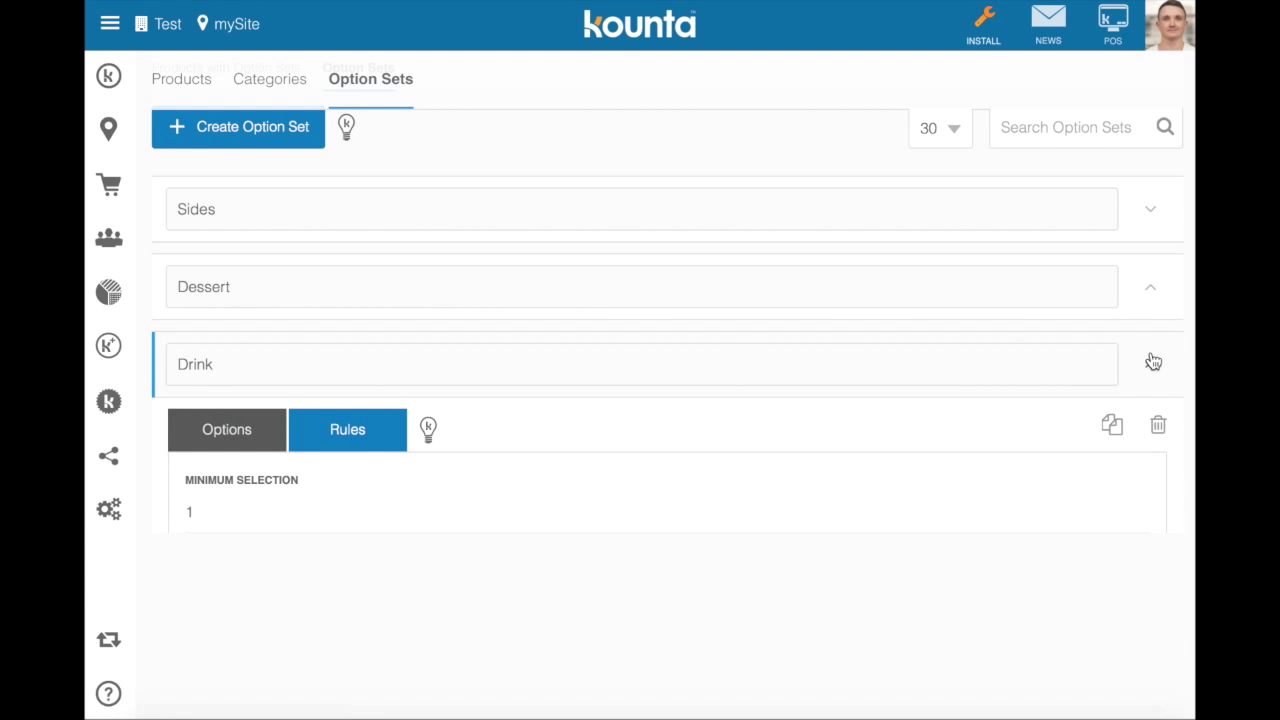
Open the product list and look through the burger combo and the option items listed as products
click(110, 23)
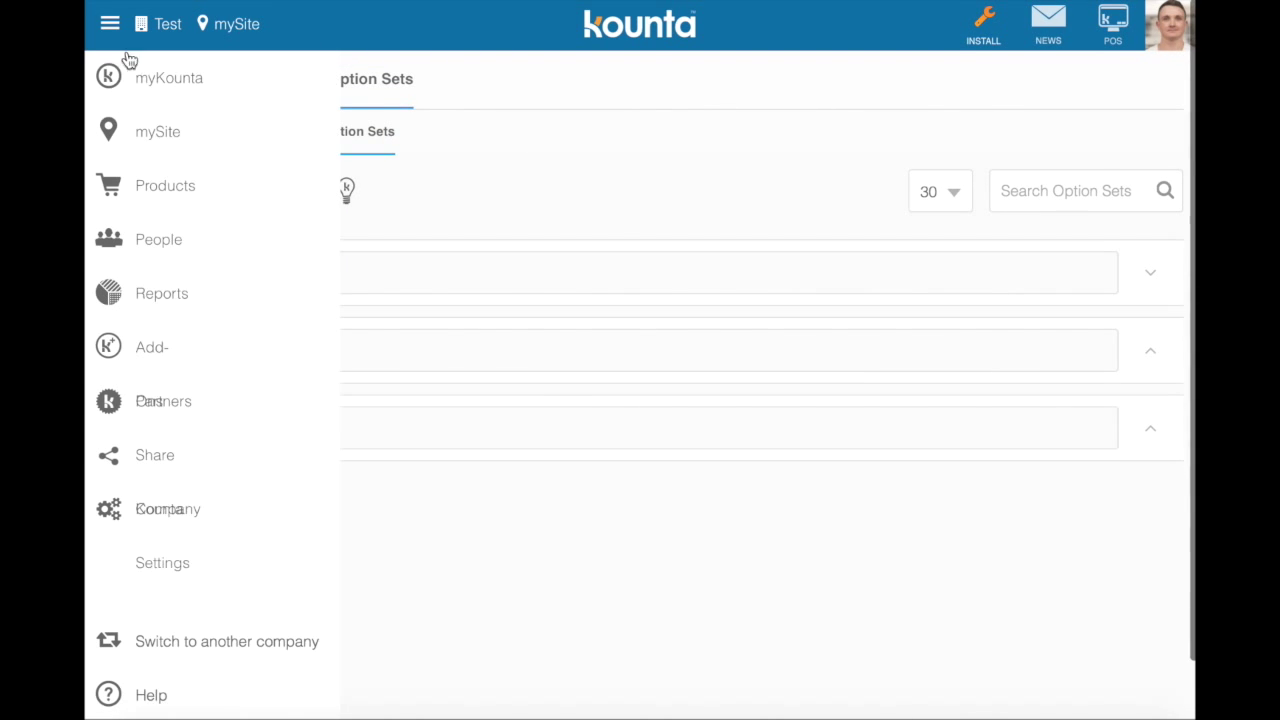
mouse_move(166, 91)
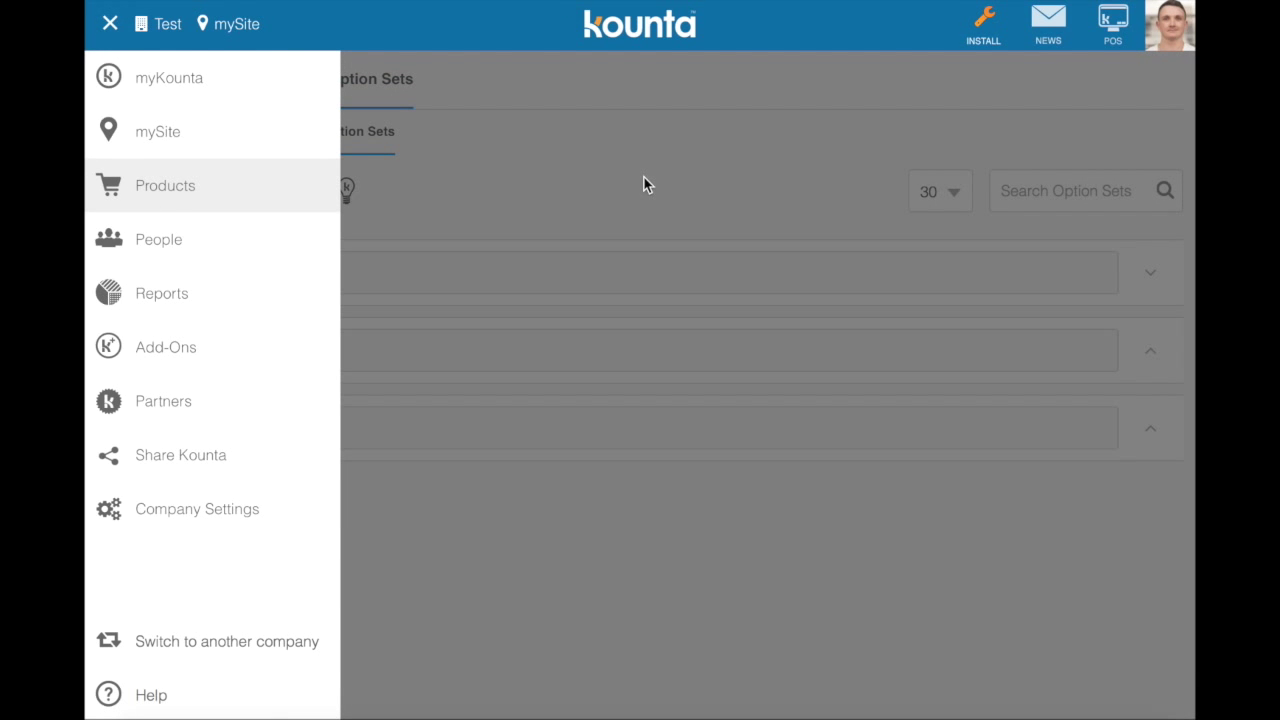
scroll(614, 383, down, 1)
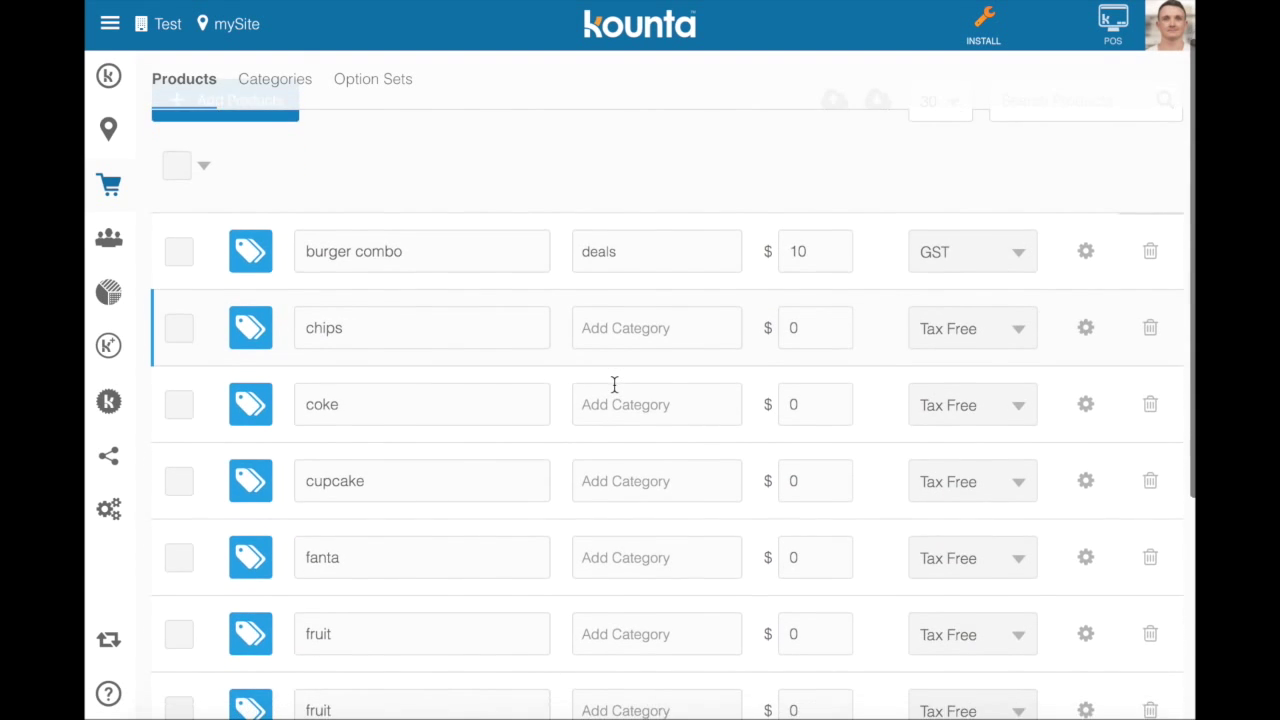
scroll(614, 384, down, 3)
scroll(614, 391, up, 3)
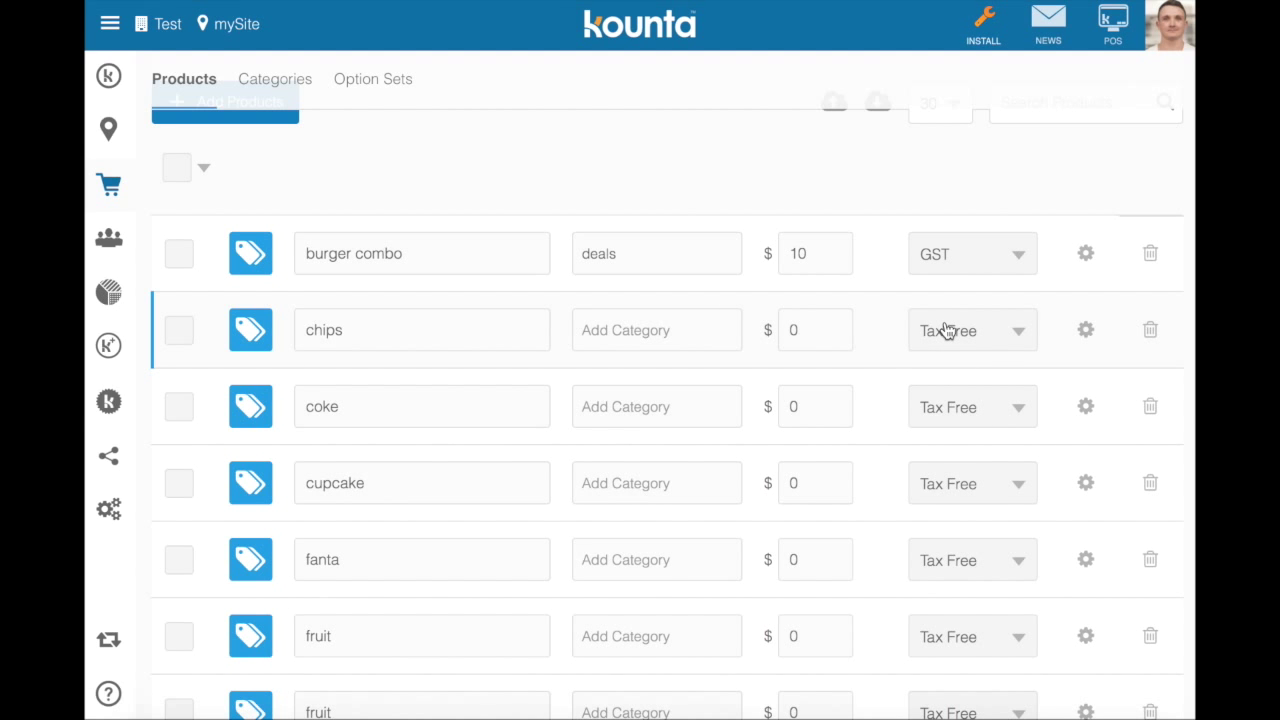
scroll(645, 232, up, 2)
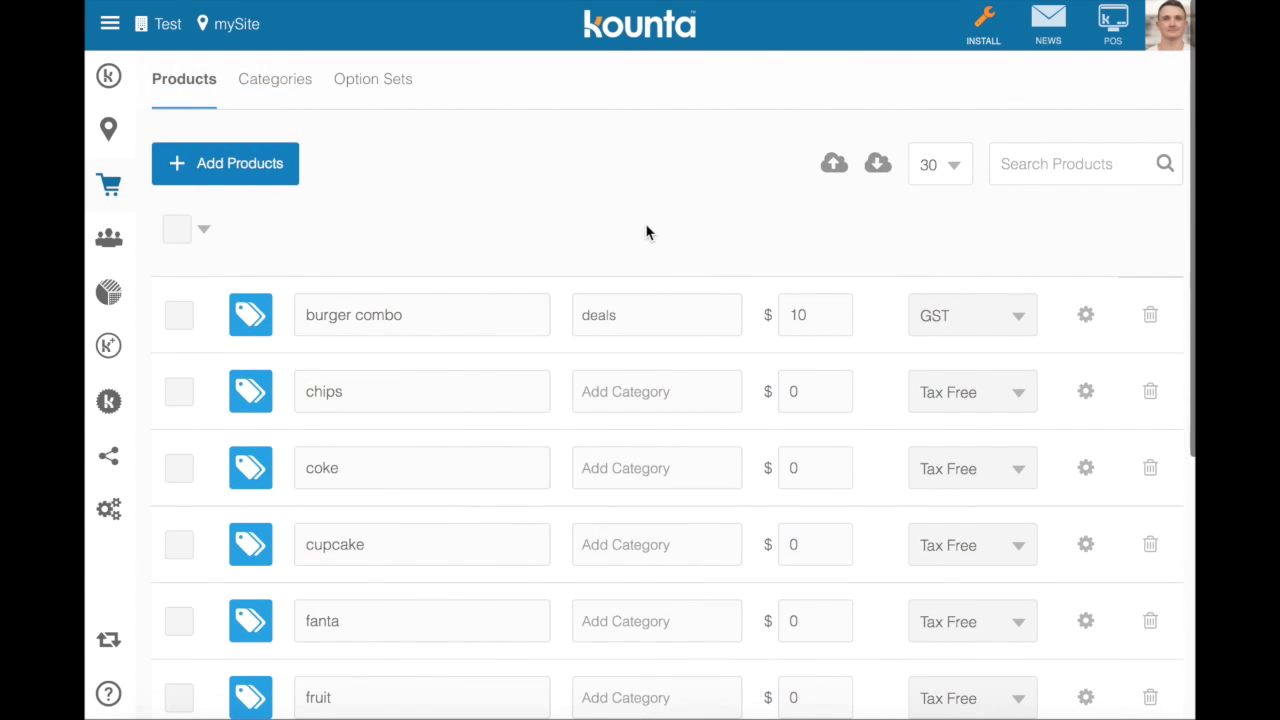
Assign the Dessert, Drink and Sides option sets to the burger combo product
click(389, 90)
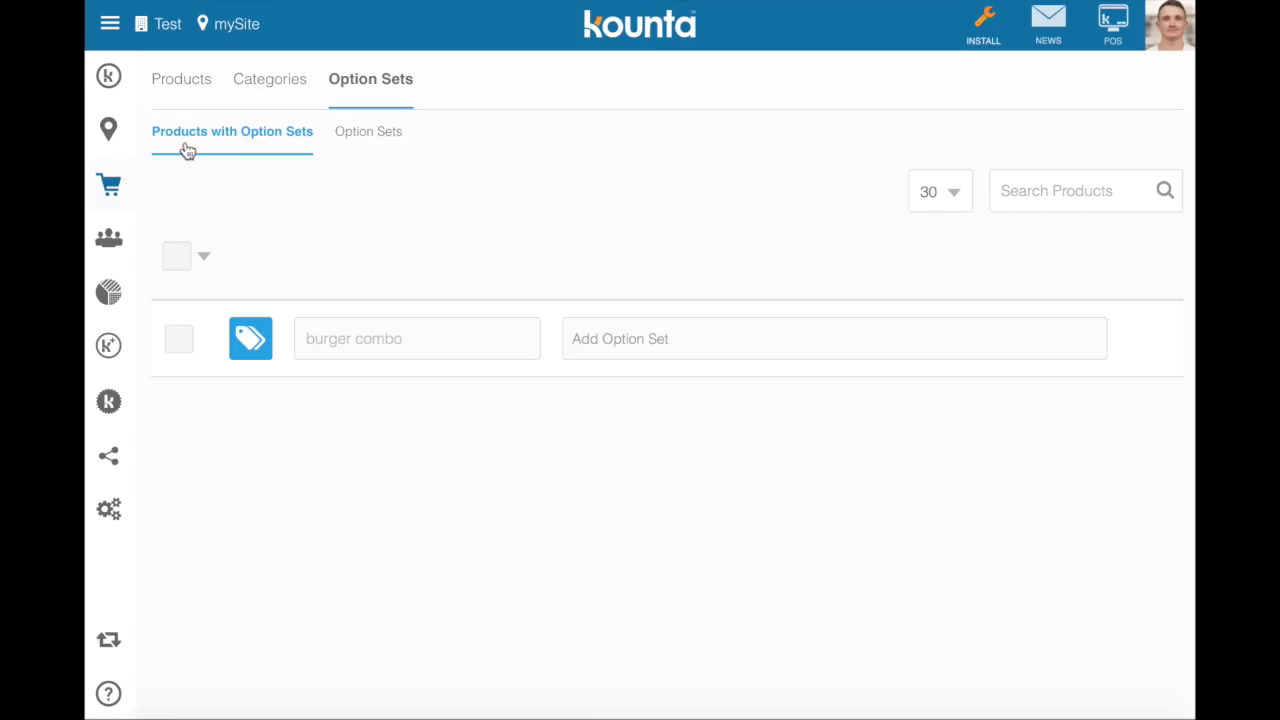
click(660, 330)
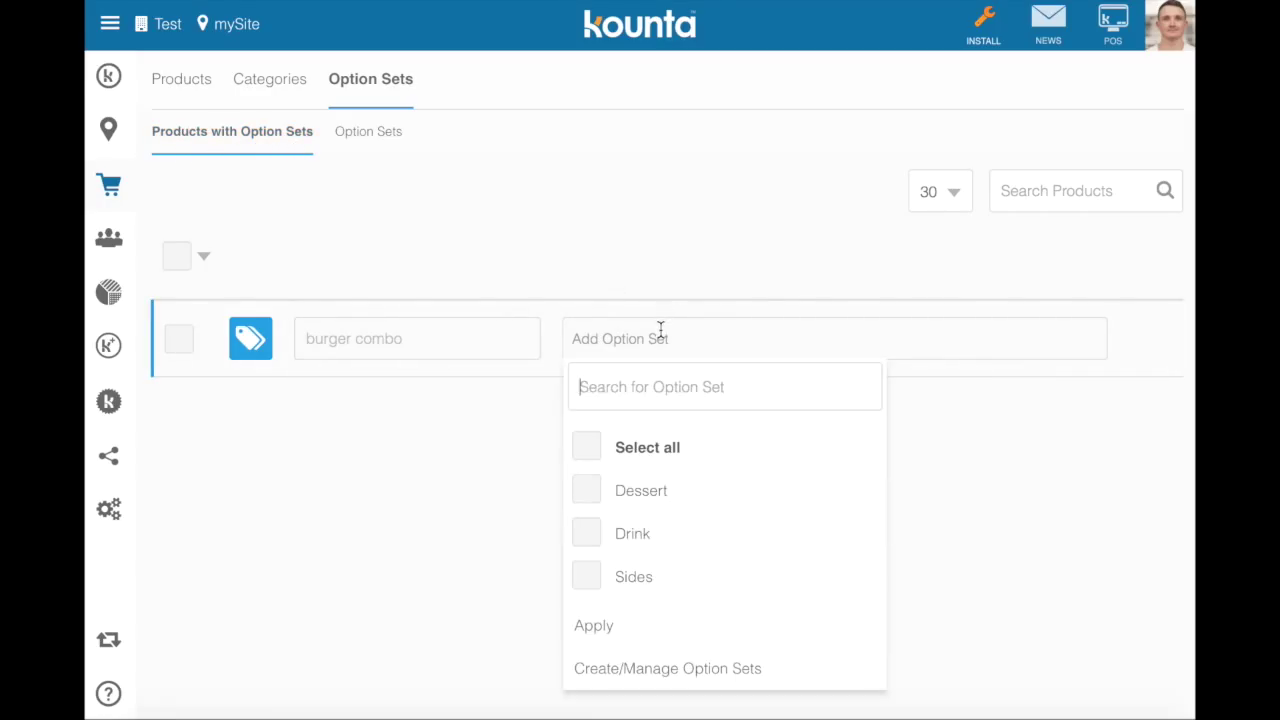
click(586, 495)
click(585, 543)
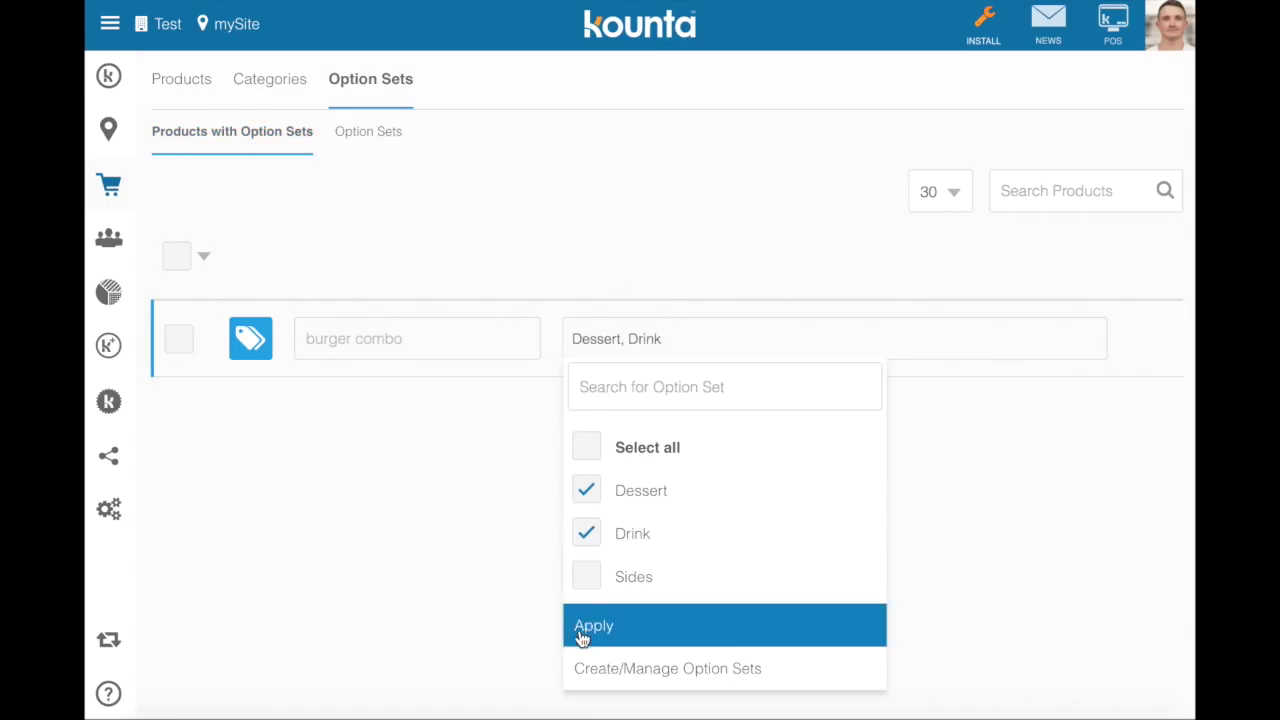
click(586, 579)
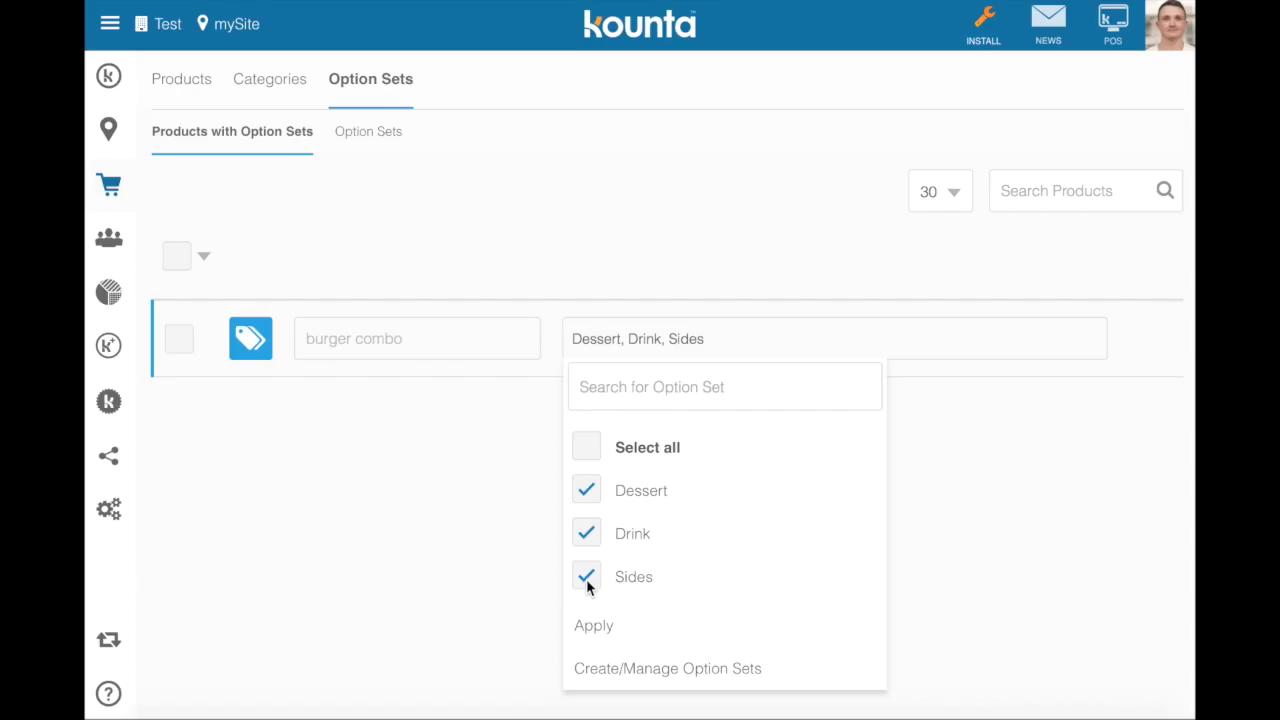
click(1006, 576)
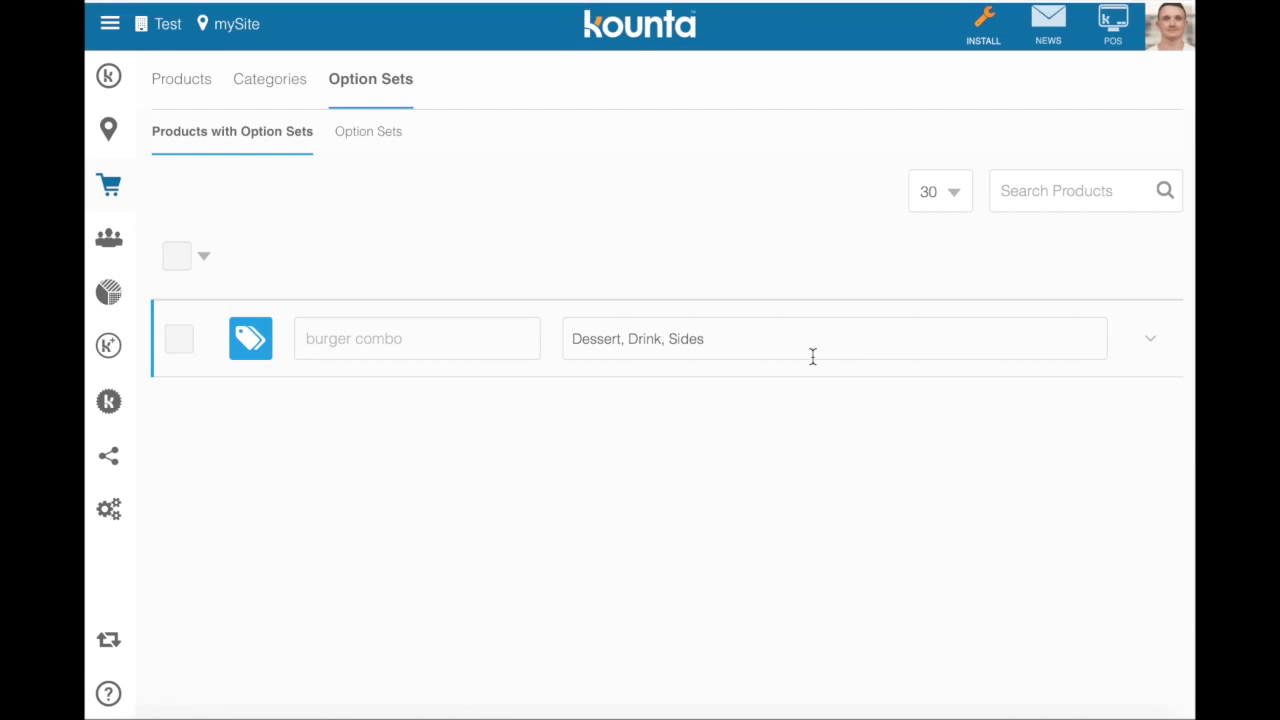
Reorder the burger combo's option sets to Drink, Sides, Dessert and collapse the product's list
click(1152, 346)
mouse_move(223, 421)
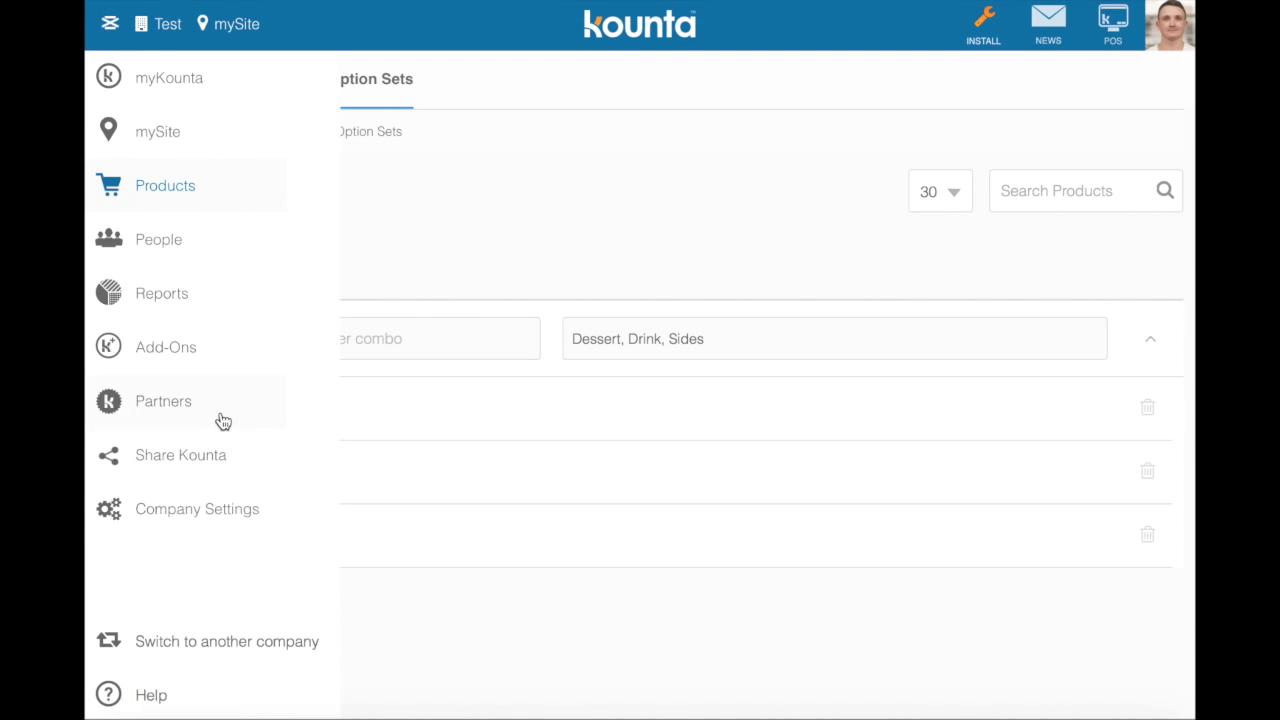
drag(192, 554, 200, 495)
drag(194, 540, 191, 406)
drag(195, 472, 220, 563)
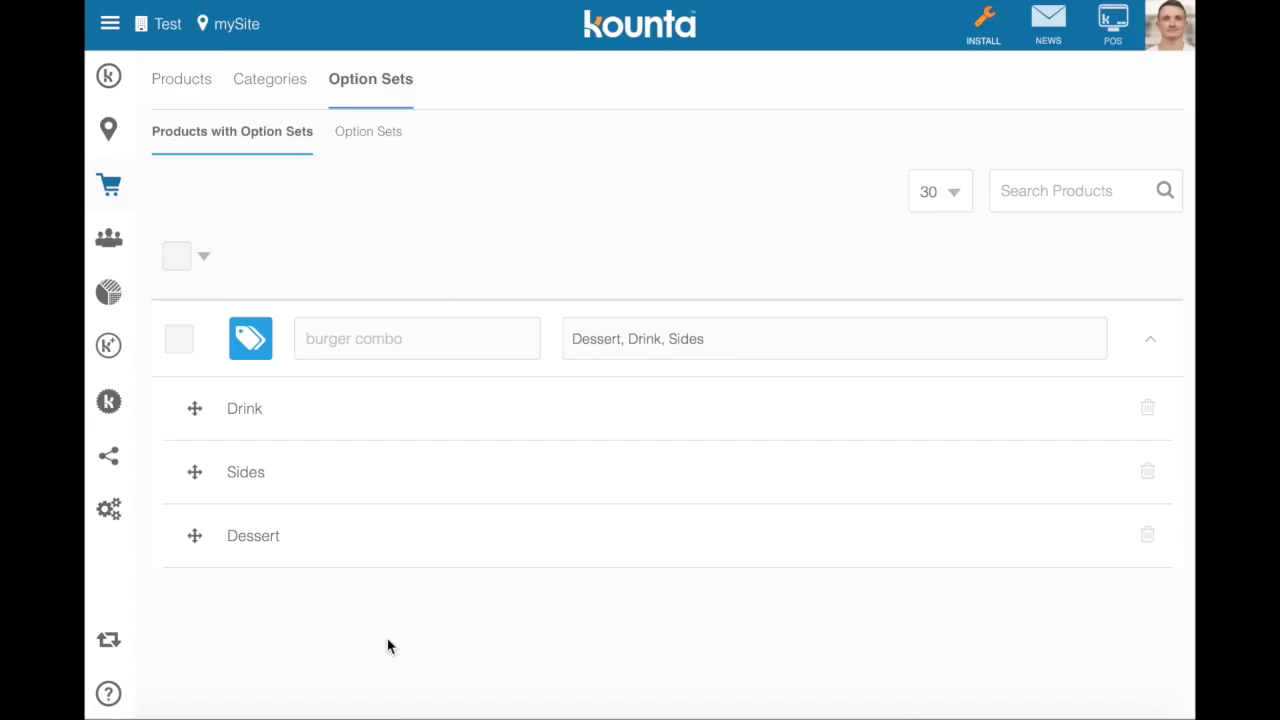
click(1137, 340)
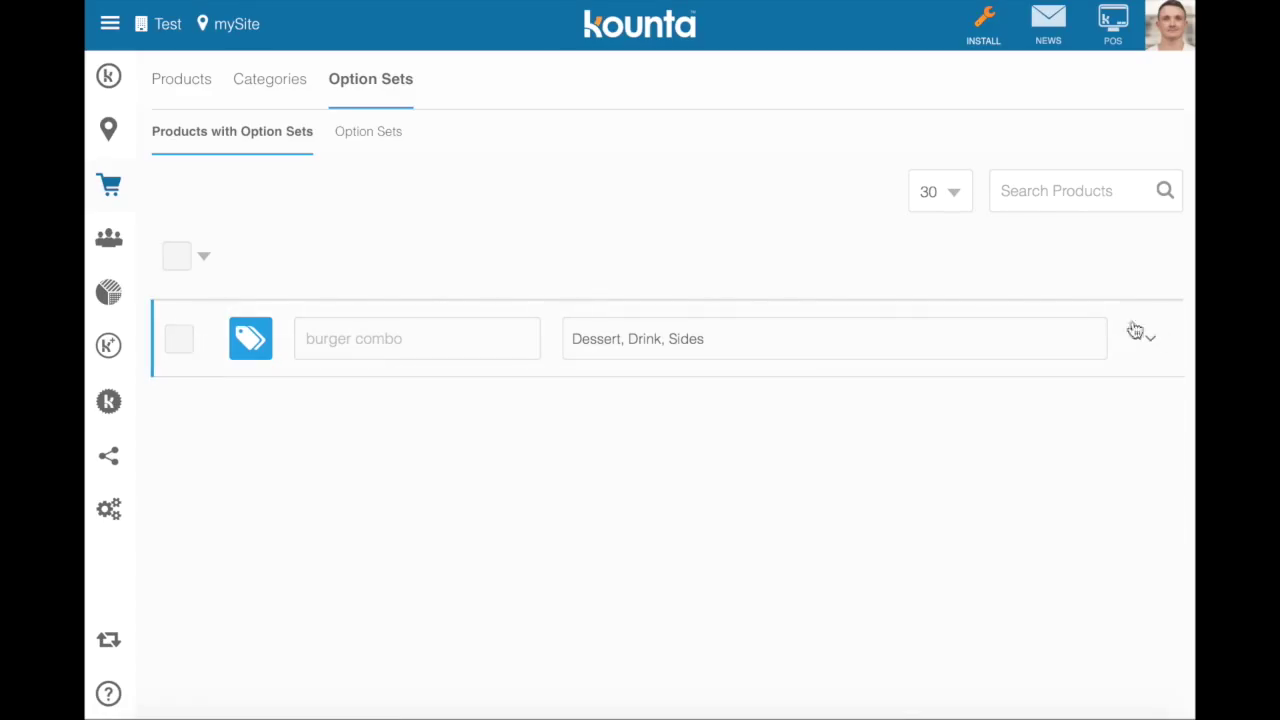
Switch to the POS and add a burger combo to the sale with coke, Extra mash and fruit as its options
click(1112, 30)
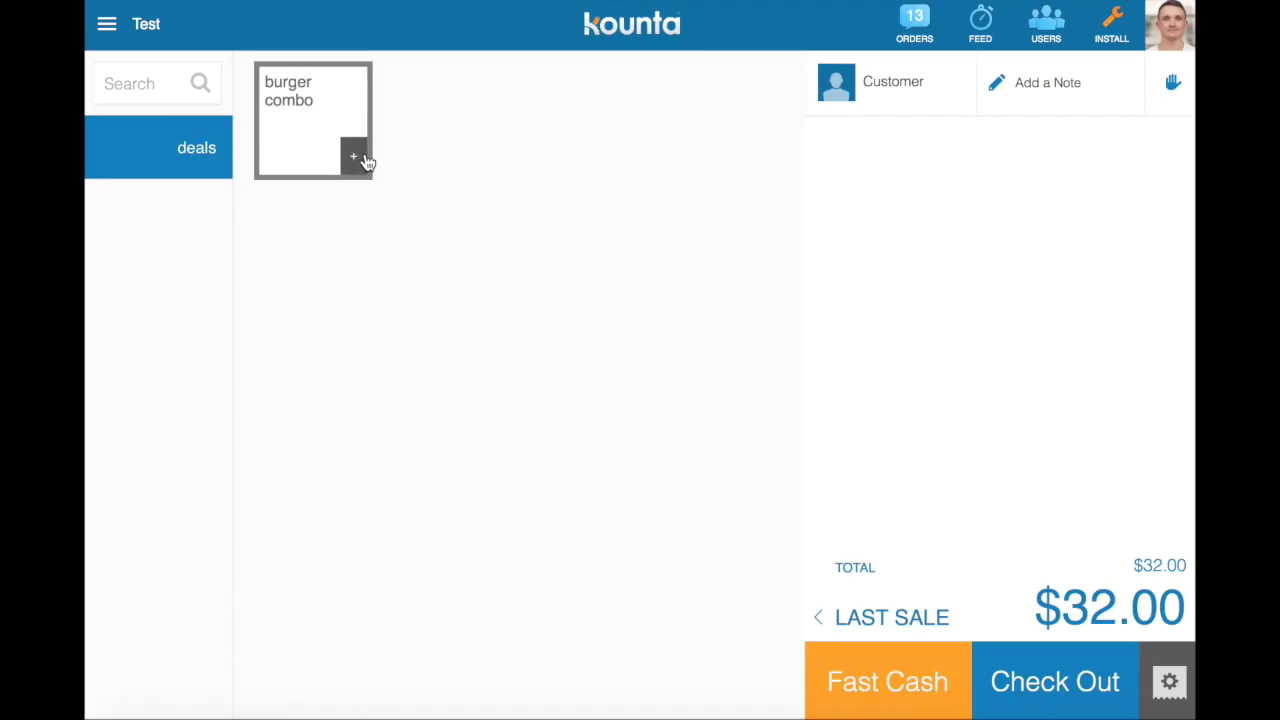
click(295, 119)
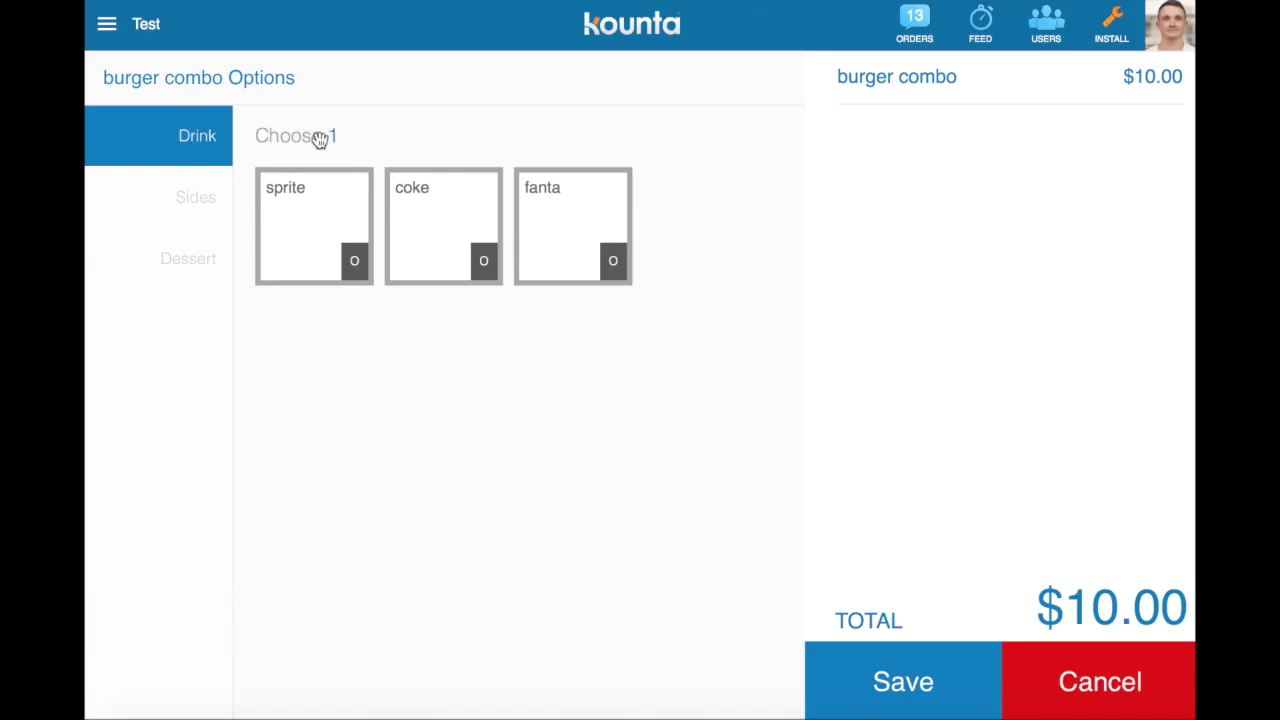
click(450, 252)
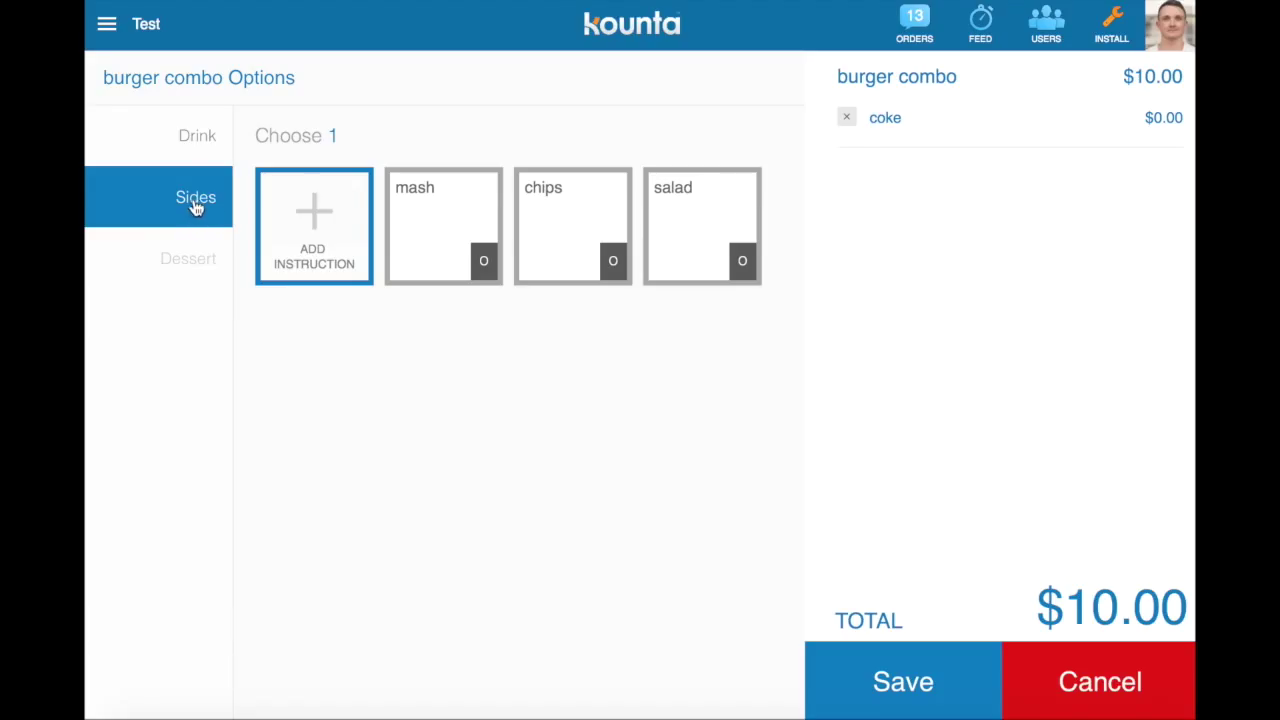
click(317, 230)
click(682, 380)
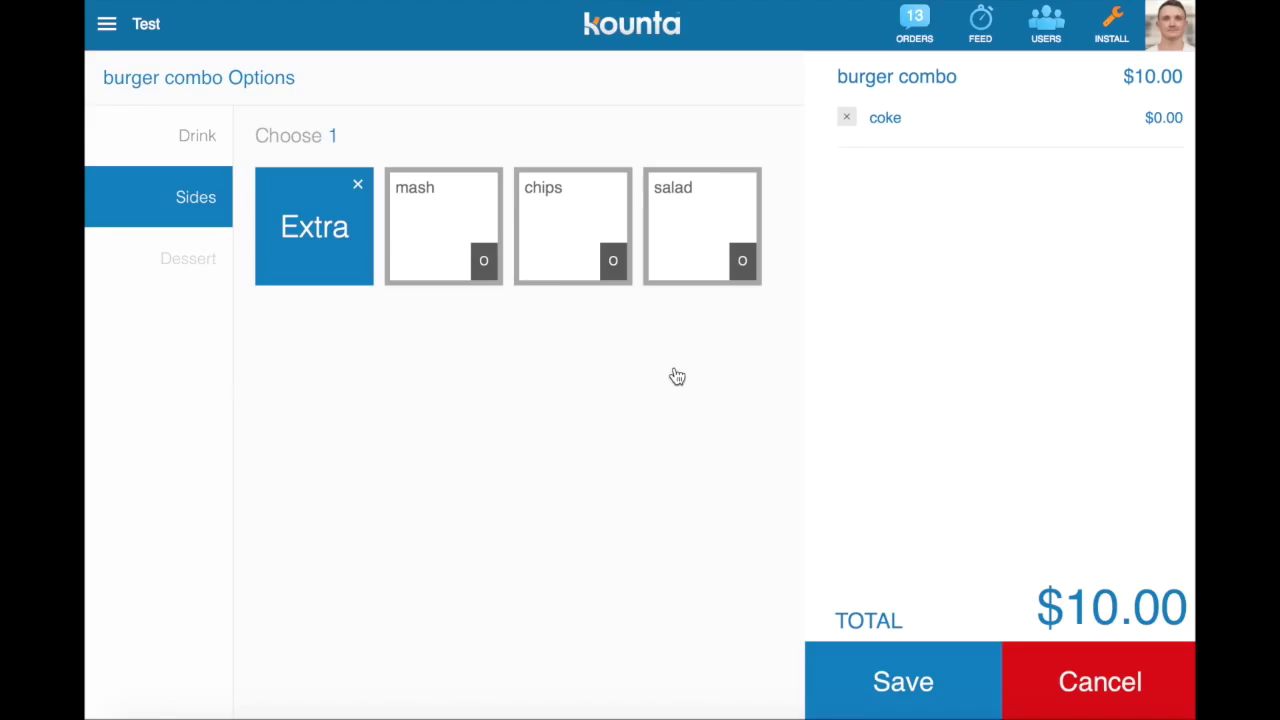
click(445, 248)
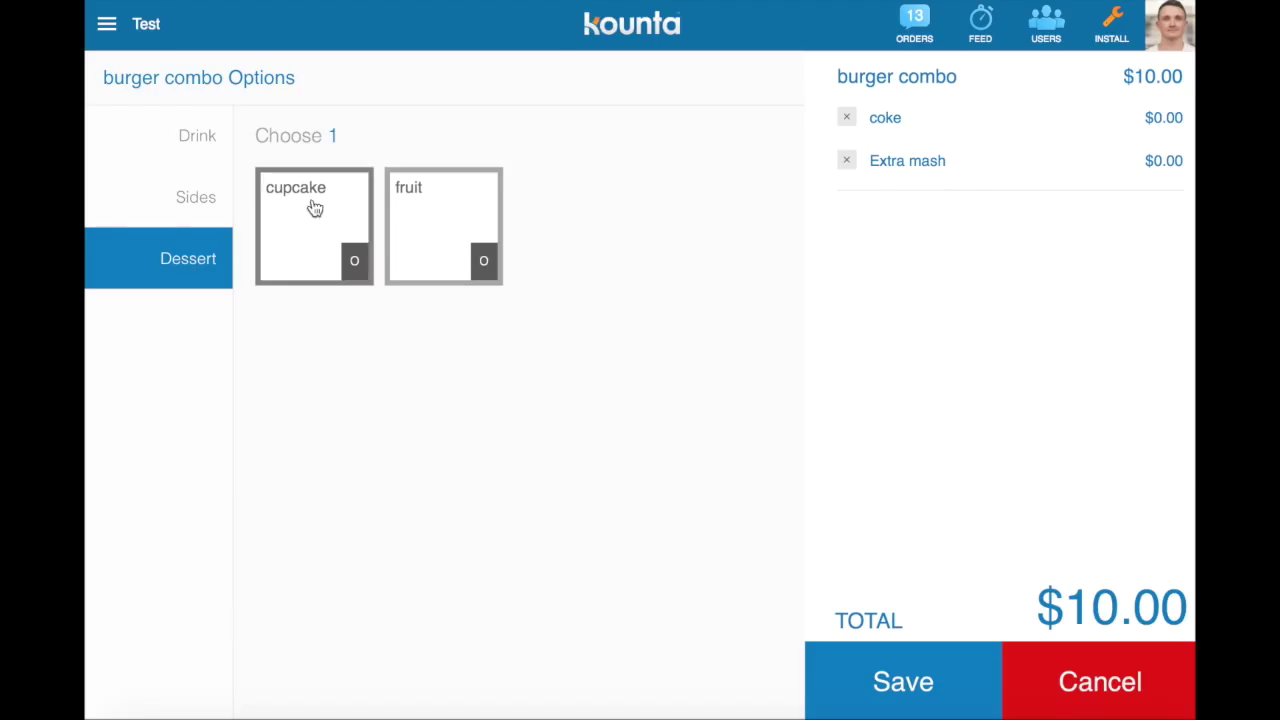
click(433, 233)
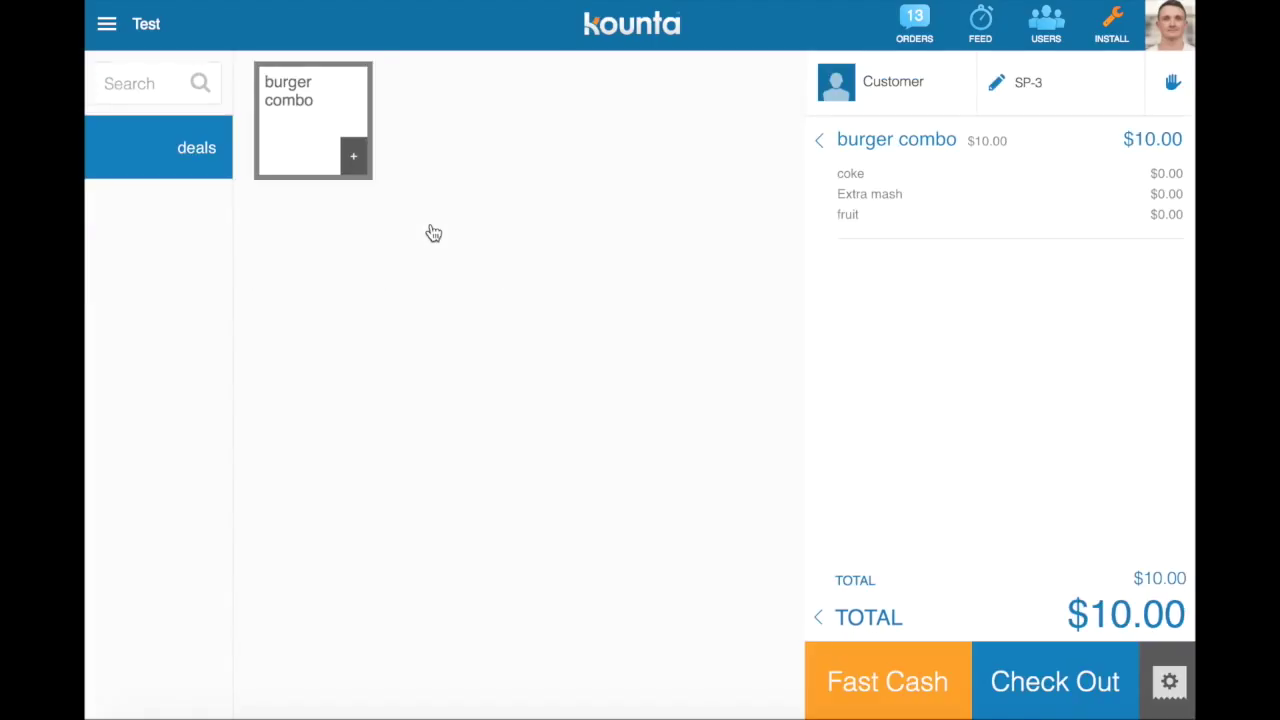